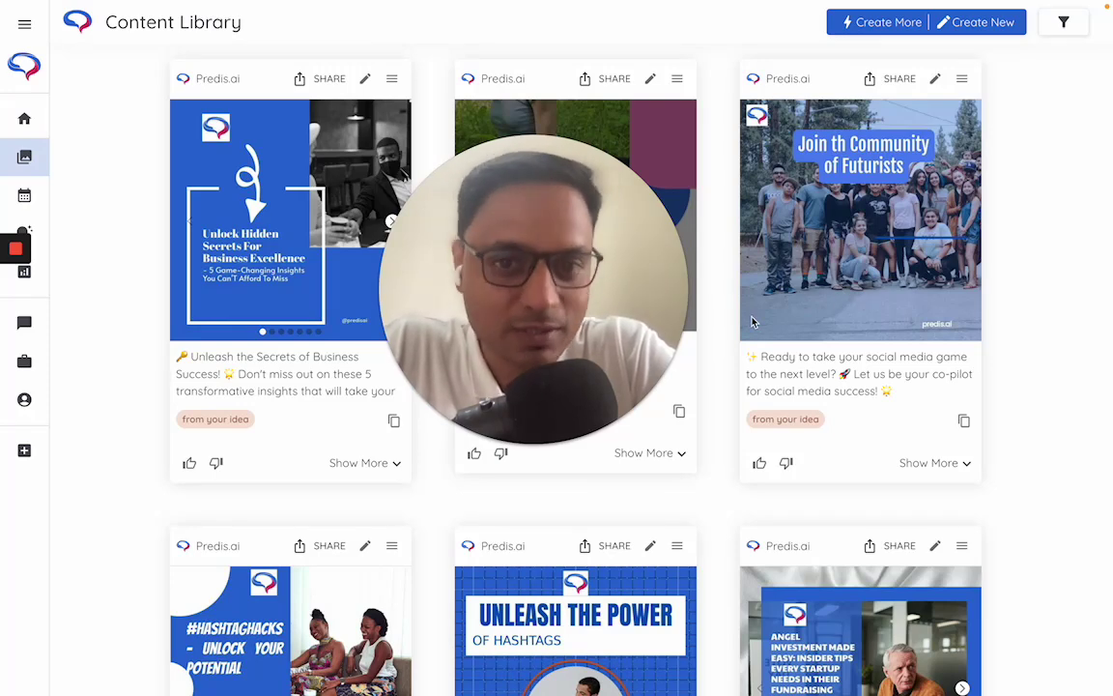
pyautogui.moveTo(504, 433)
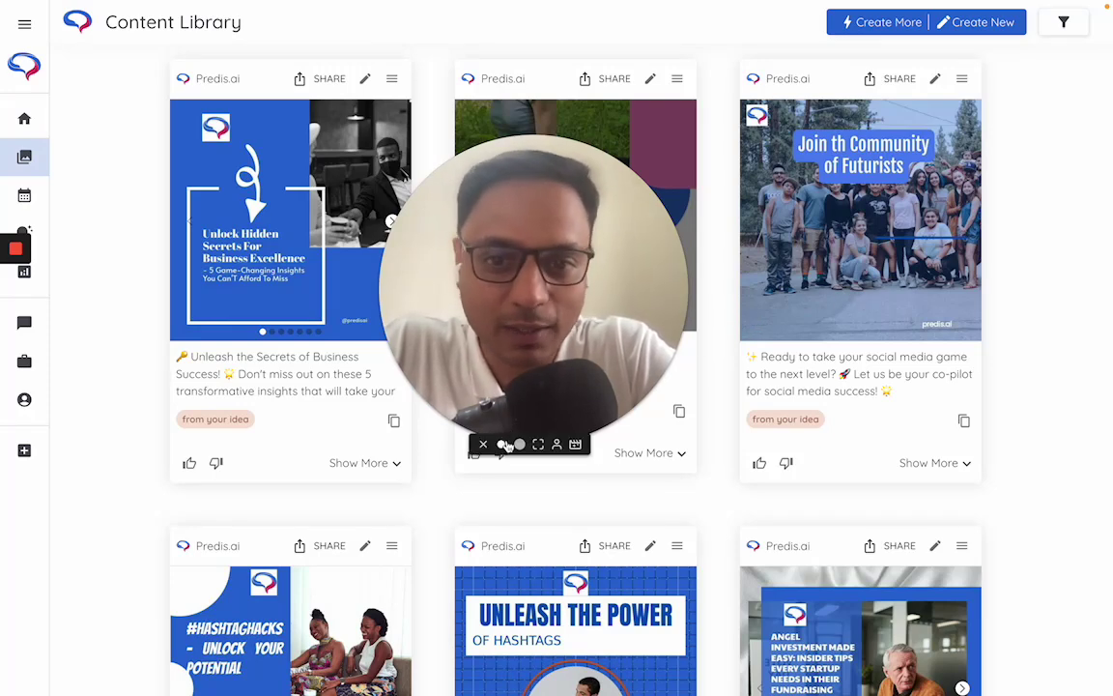
pyautogui.click(504, 443)
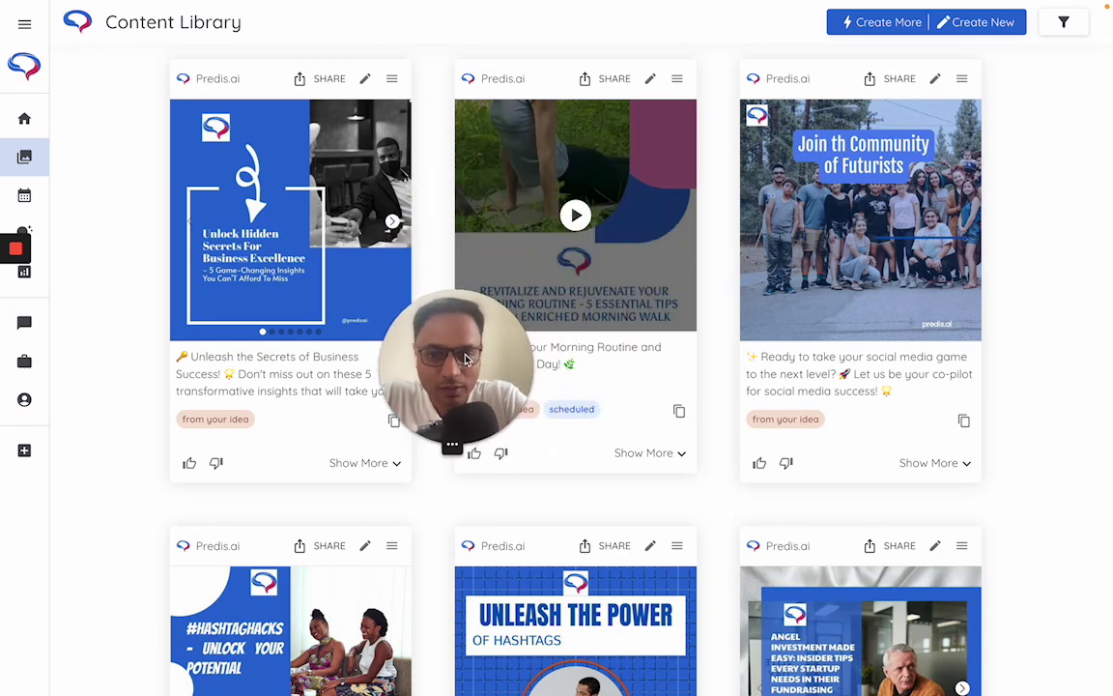
pyautogui.moveTo(465, 359); pyautogui.dragTo(98, 535)
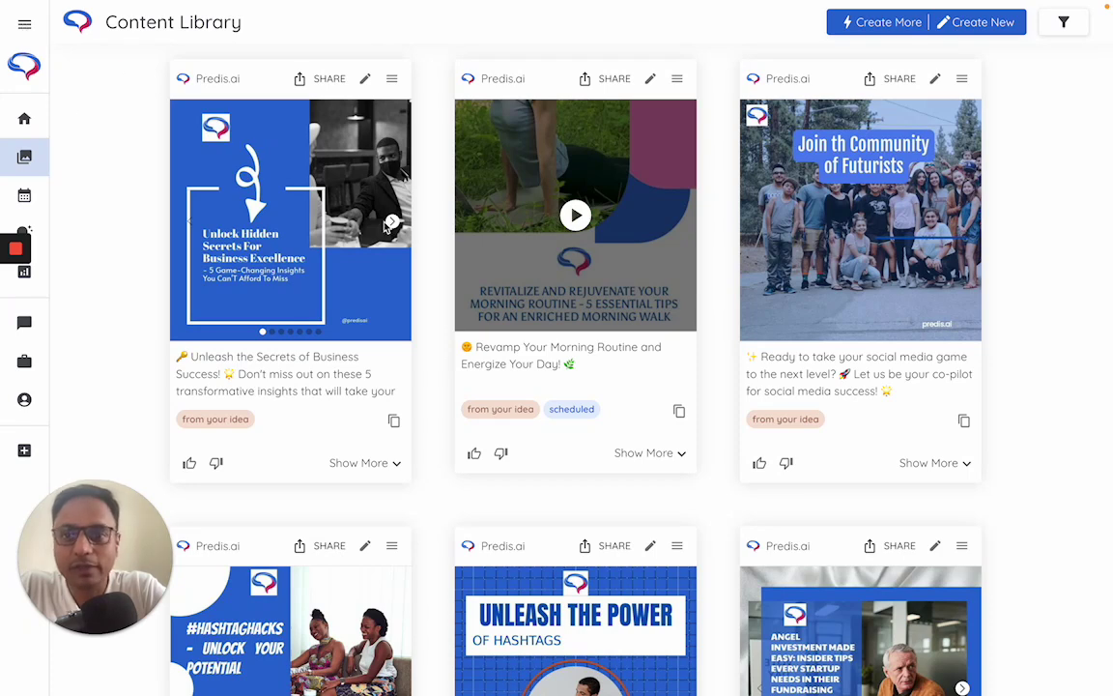
# - Review the brand details on the Manage Brand page, and return to the Content Library to look over the existing posts
pyautogui.click(28, 26)
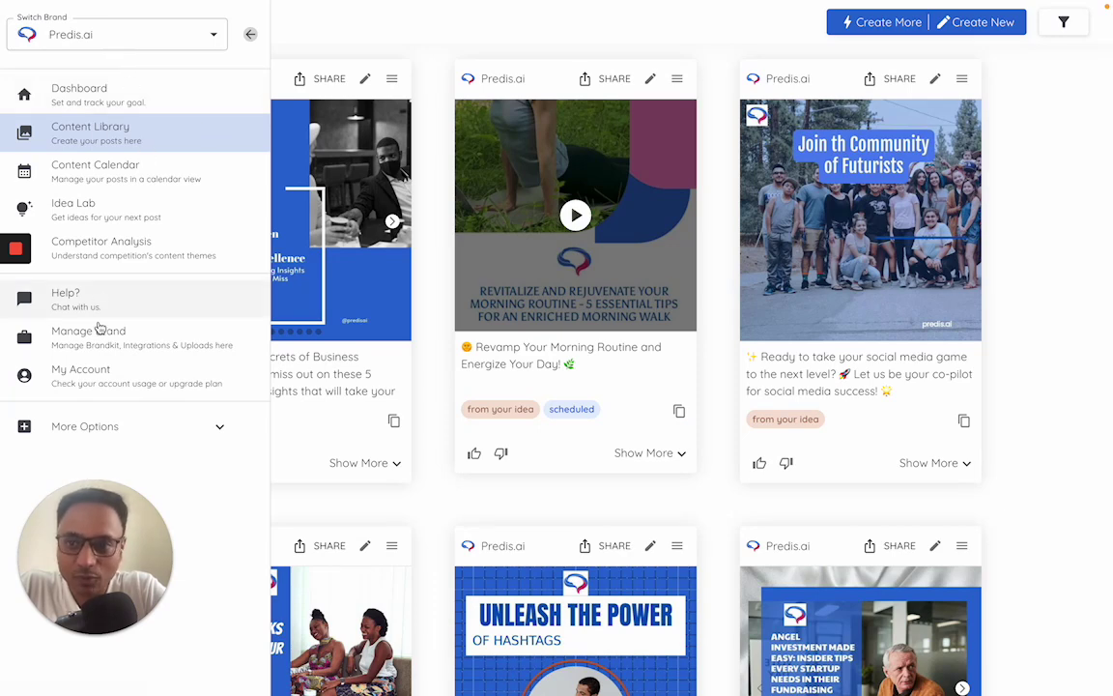
pyautogui.click(143, 346)
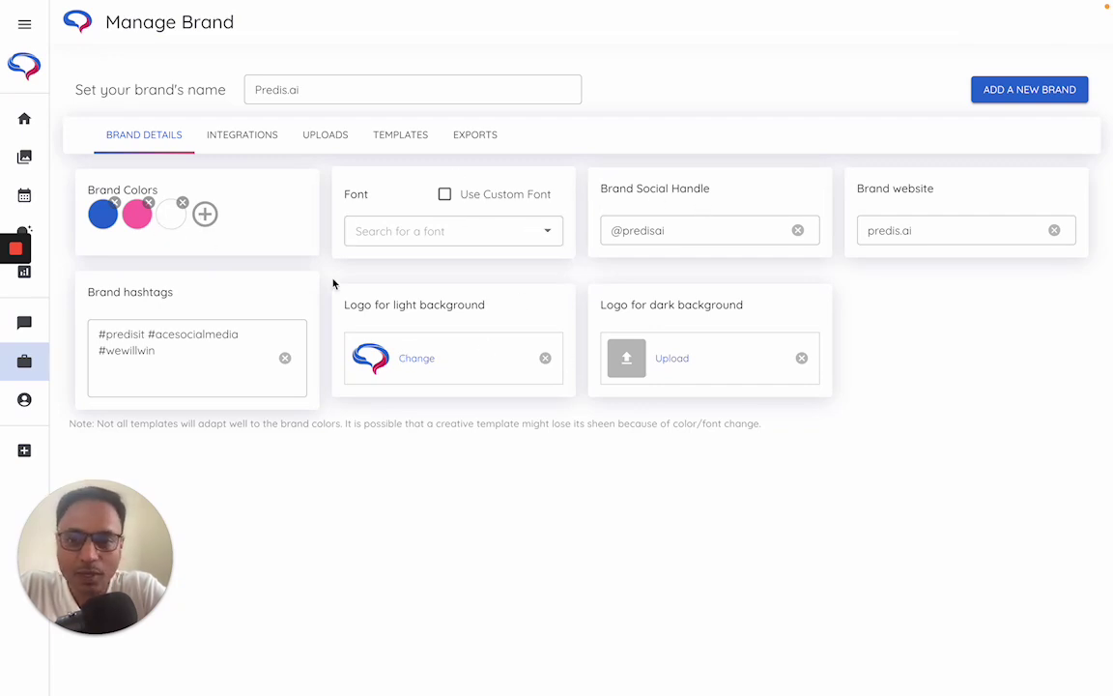
pyautogui.click(26, 26)
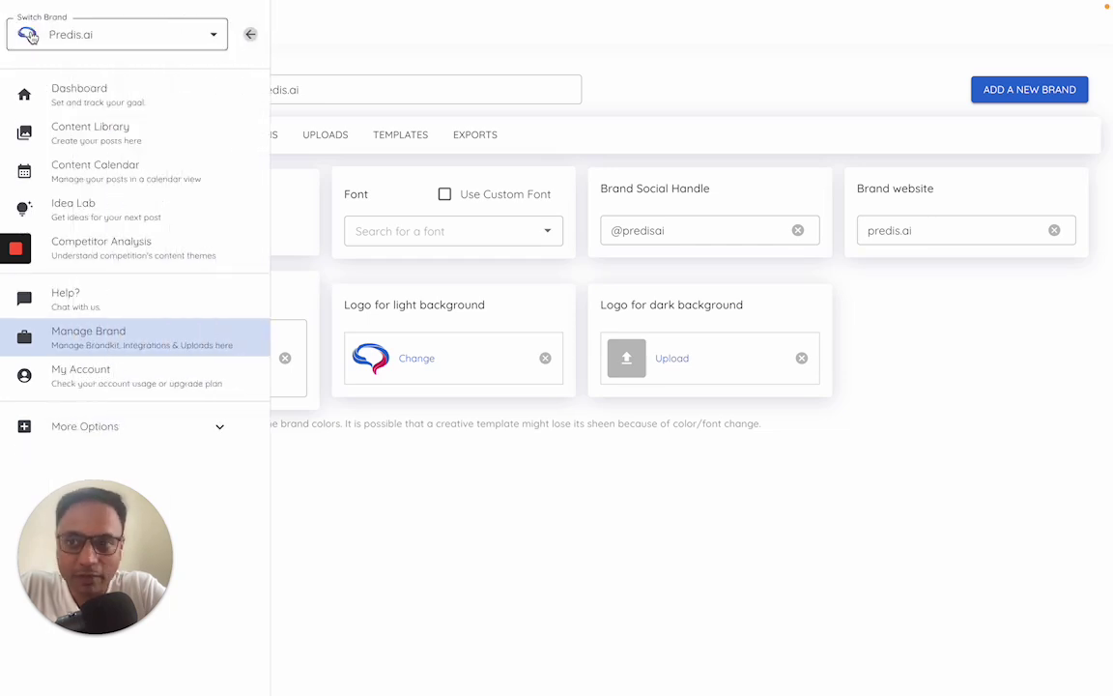
pyautogui.click(193, 139)
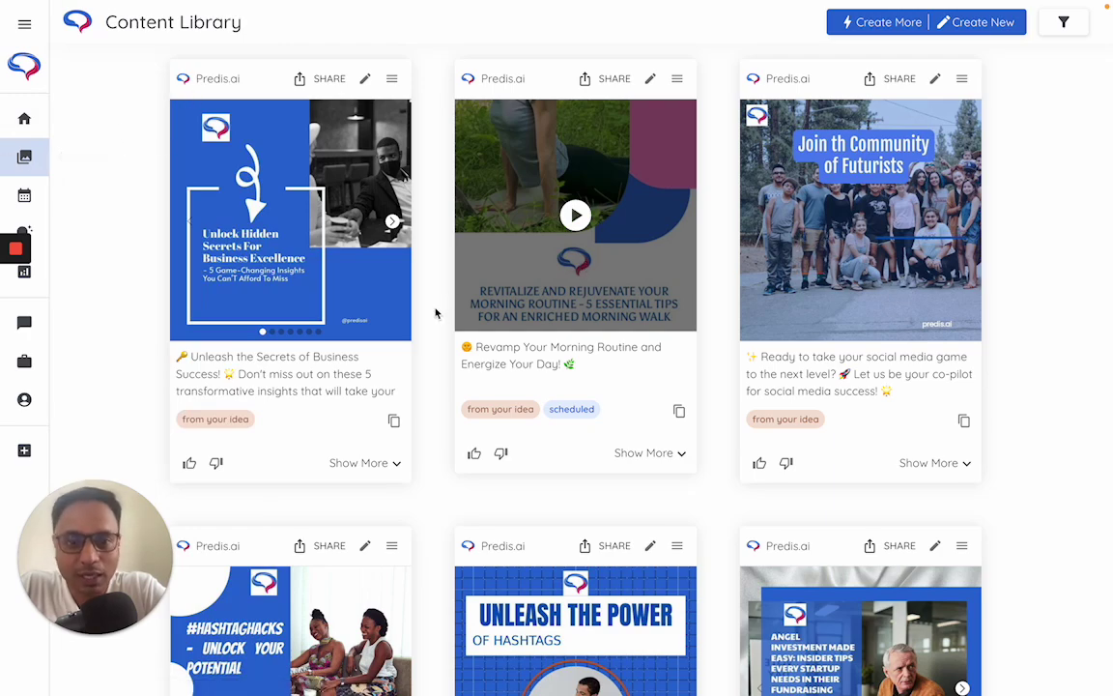
pyautogui.scroll(-6, 436, 312)
pyautogui.scroll(5, 435, 312)
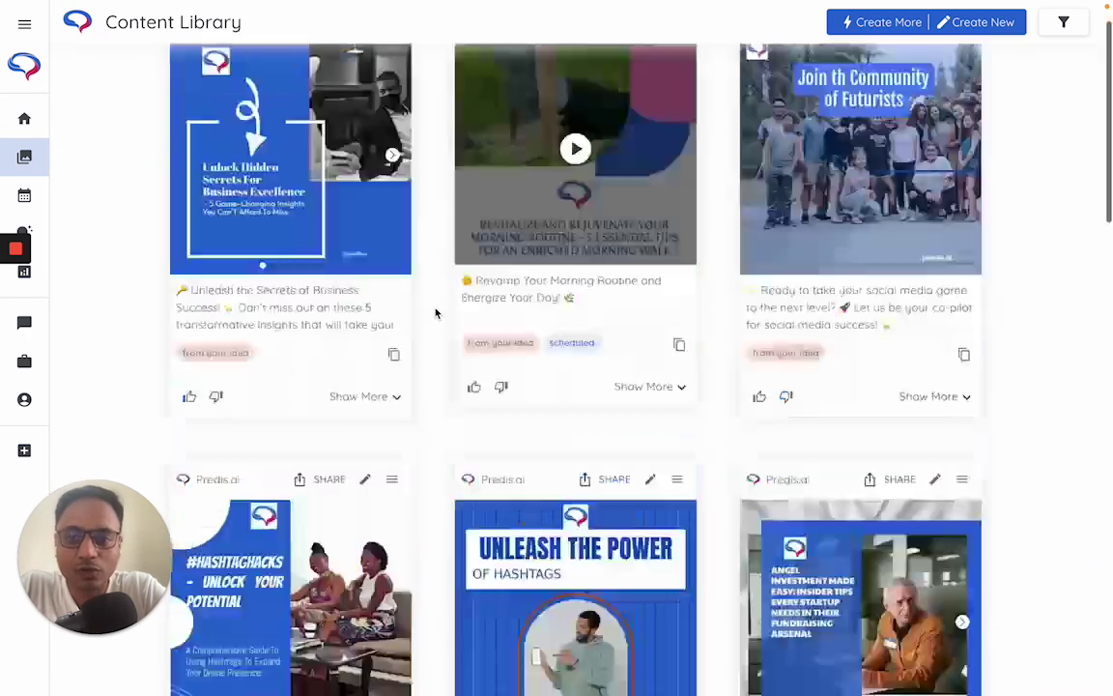
pyautogui.scroll(1, 435, 312)
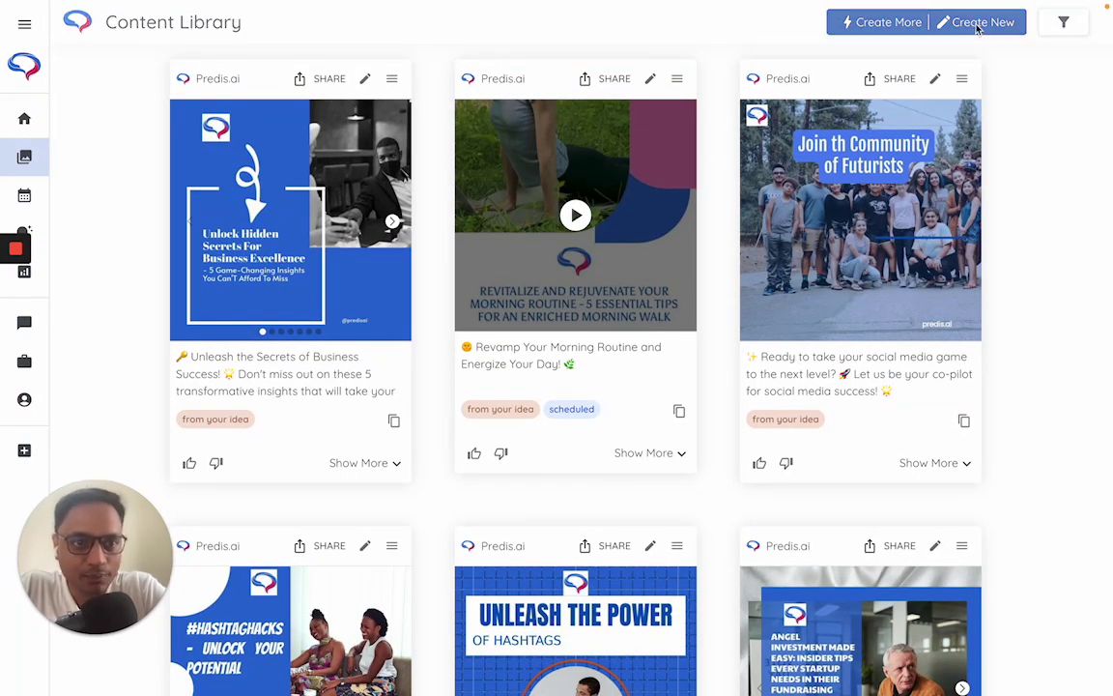
# - Start a new video post with the "Modern Home for Sale" template and continue to the content input stage
pyautogui.click(975, 26)
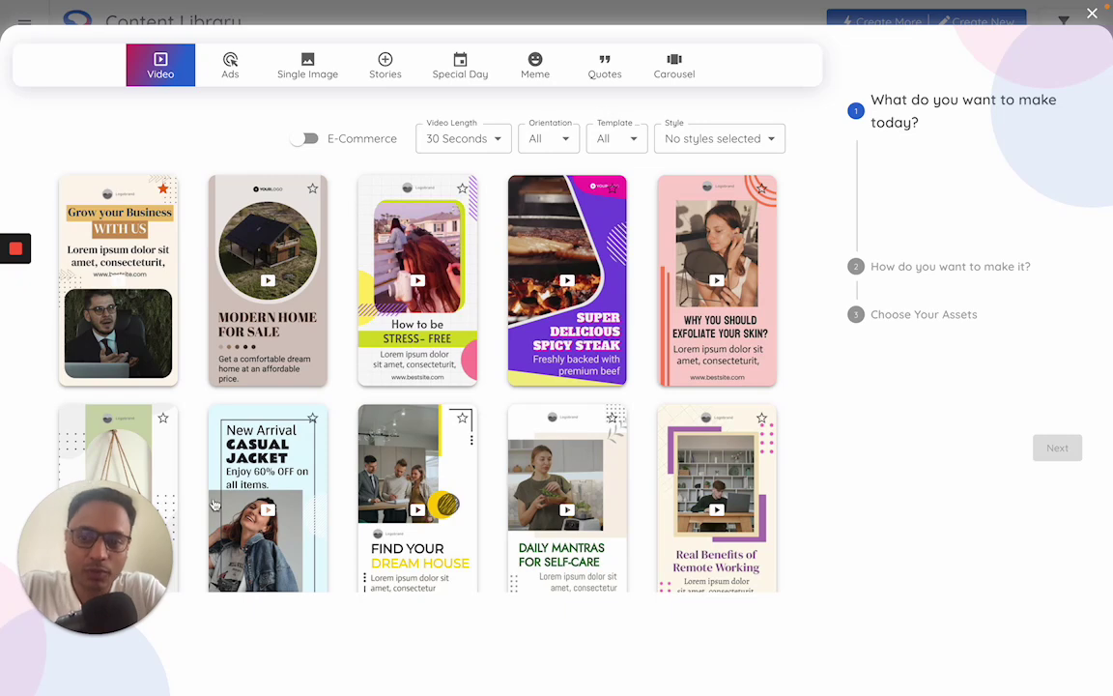
pyautogui.moveTo(95, 555); pyautogui.dragTo(963, 546)
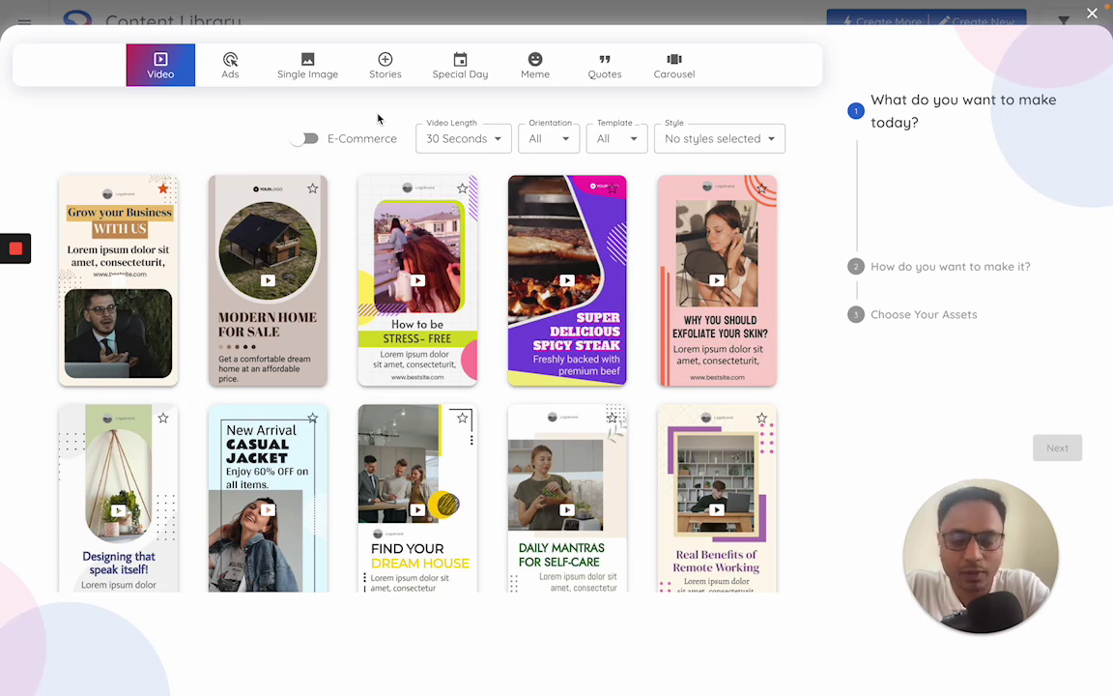
pyautogui.click(224, 205)
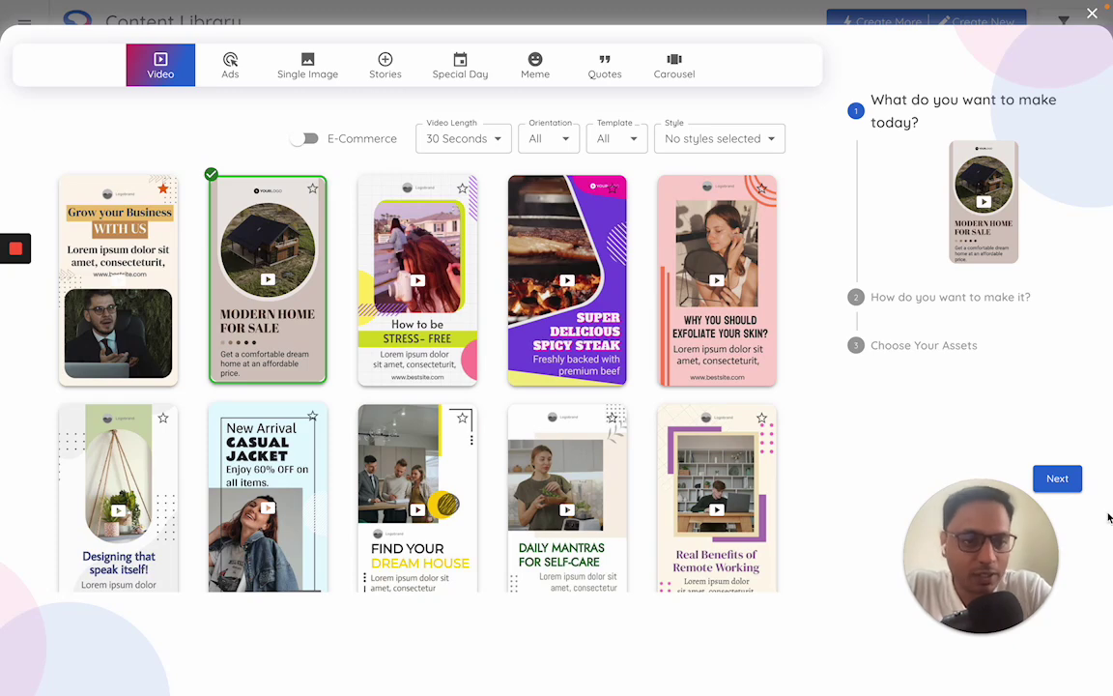
pyautogui.click(1052, 479)
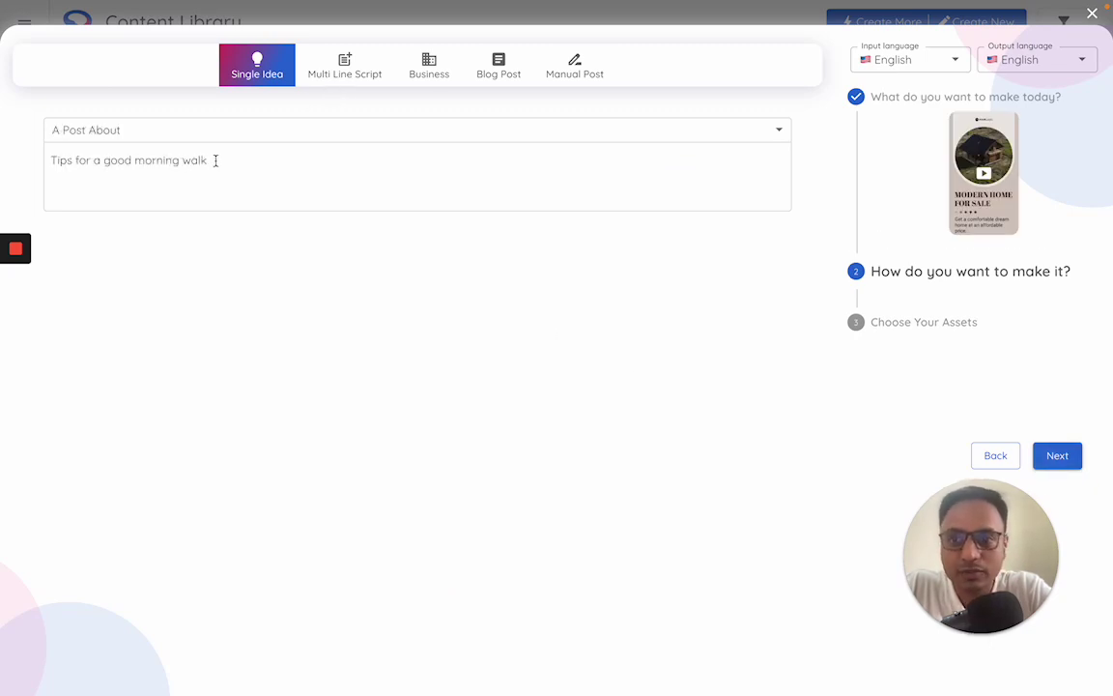
# - Examine the Multi Line Script, Business and Blog Post input options, and return to Single Idea
pyautogui.moveTo(216, 160); pyautogui.dragTo(3, 161)
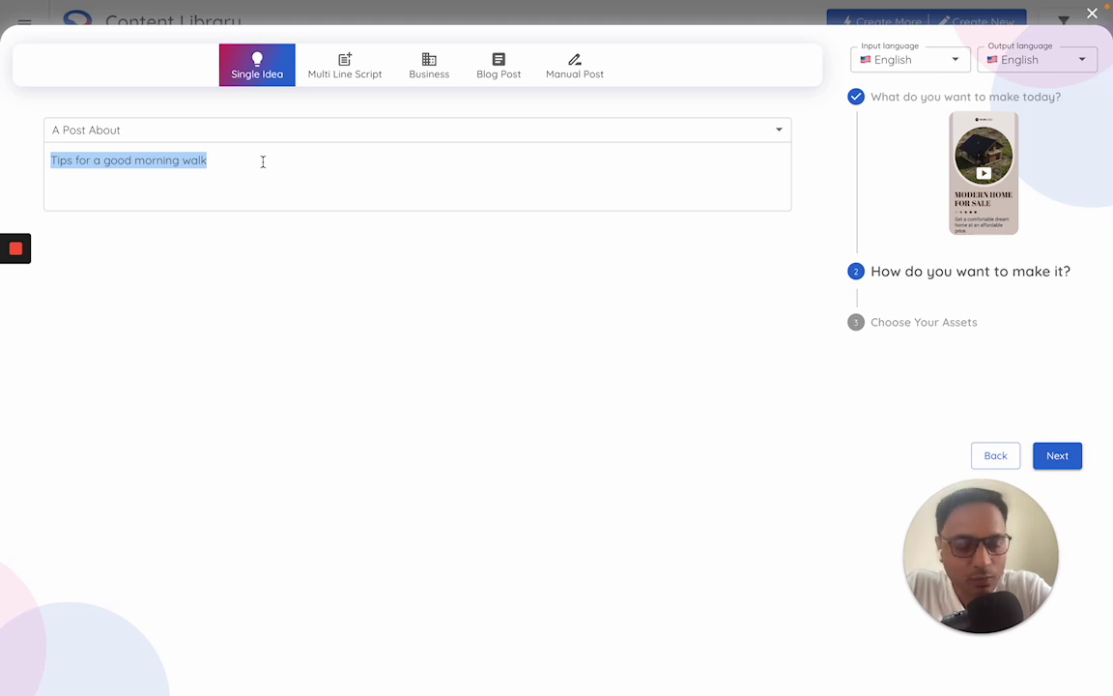
pyautogui.click(365, 73)
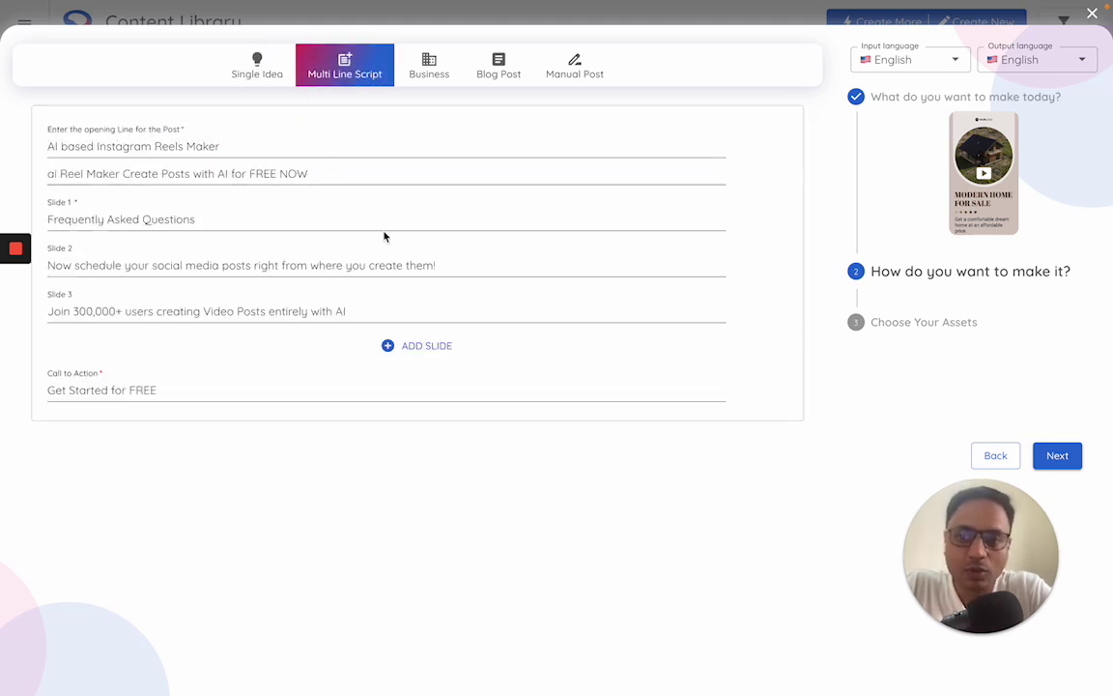
pyautogui.click(425, 77)
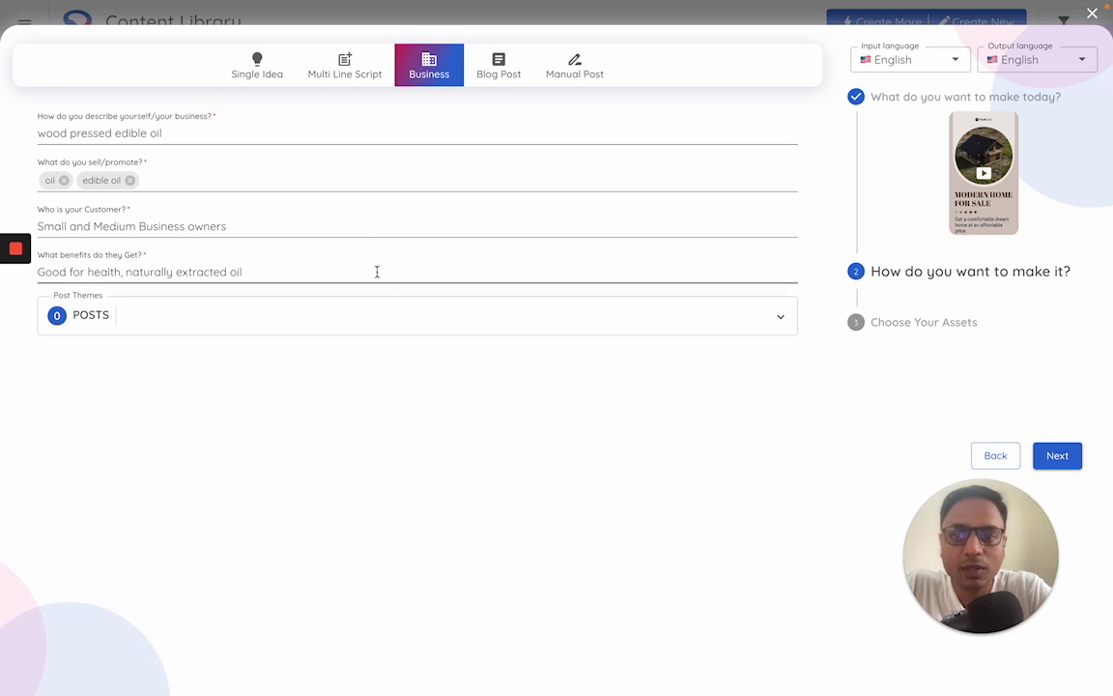
pyautogui.click(491, 62)
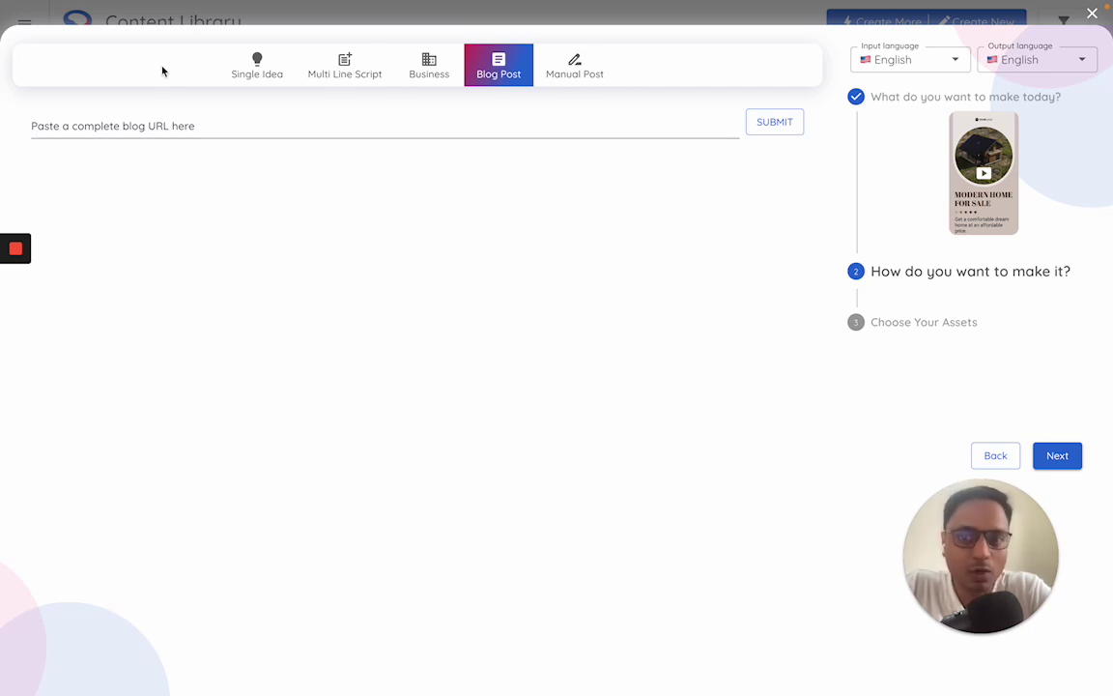
pyautogui.click(258, 77)
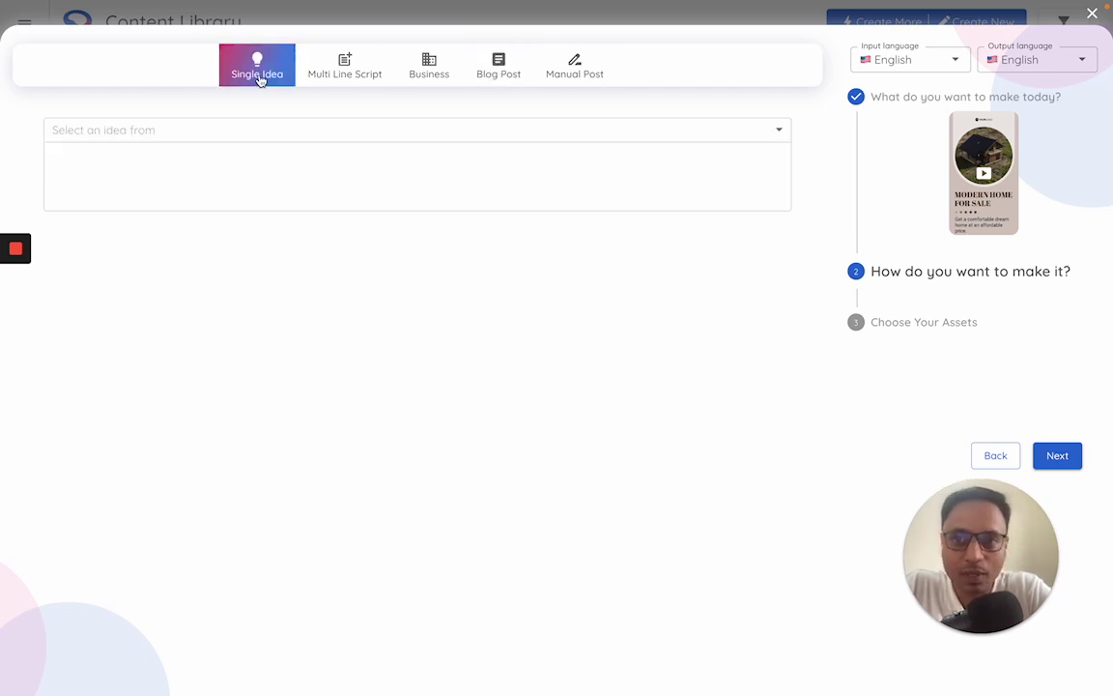
# - Keep the idea type "A Post About" with the text "Tips for a good morning walk" and continue to asset selection
pyautogui.click(265, 135)
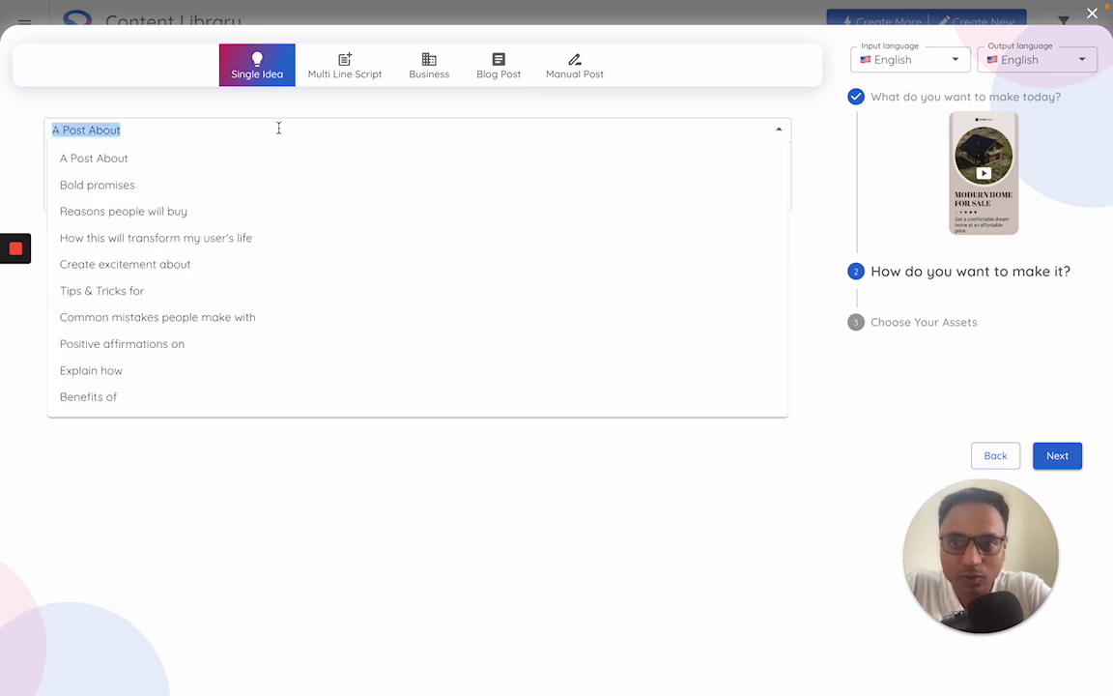
pyautogui.click(286, 458)
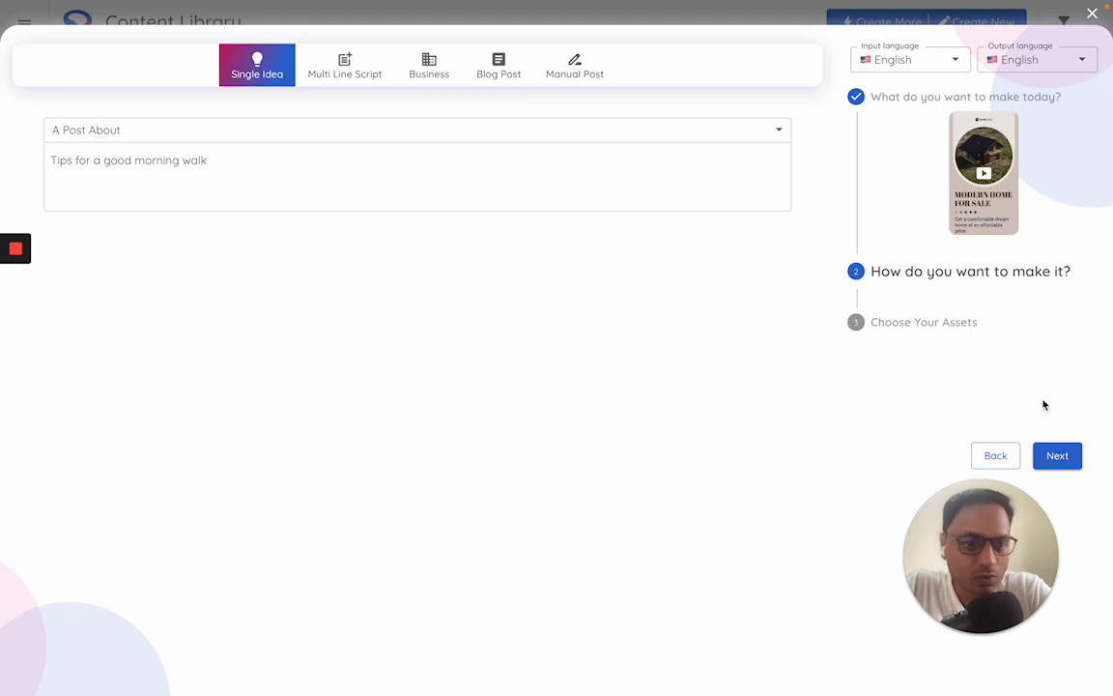
pyautogui.click(1062, 455)
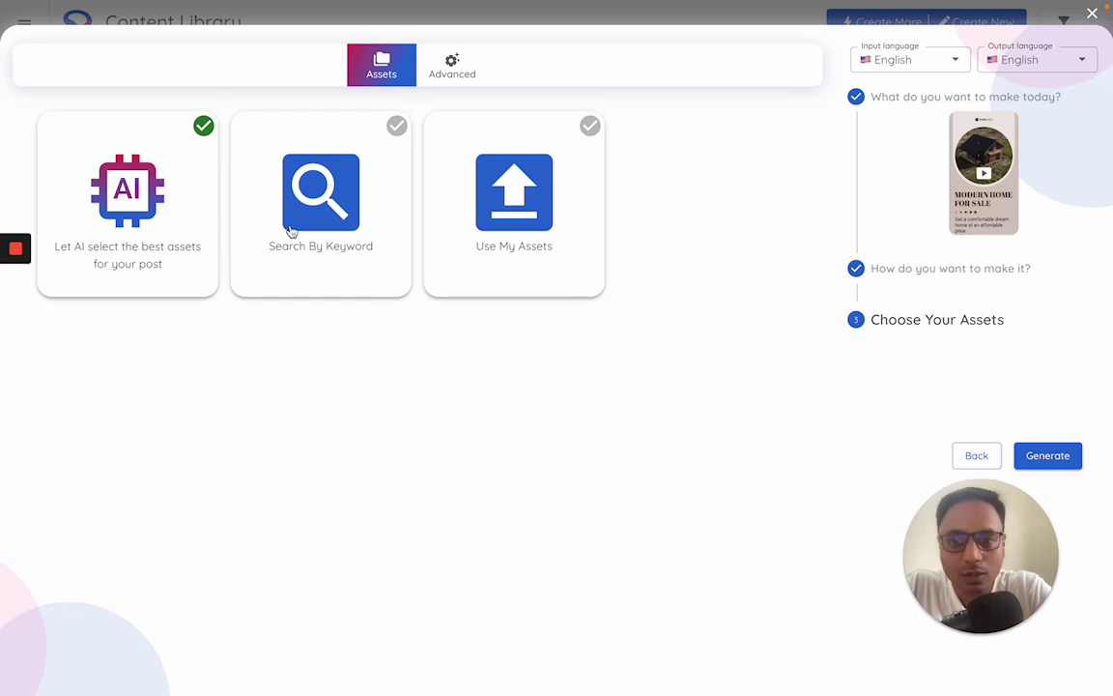
# - Browse the stock media offered under Search By Keyword and the uploaded files under Use My Assets
pyautogui.click(350, 223)
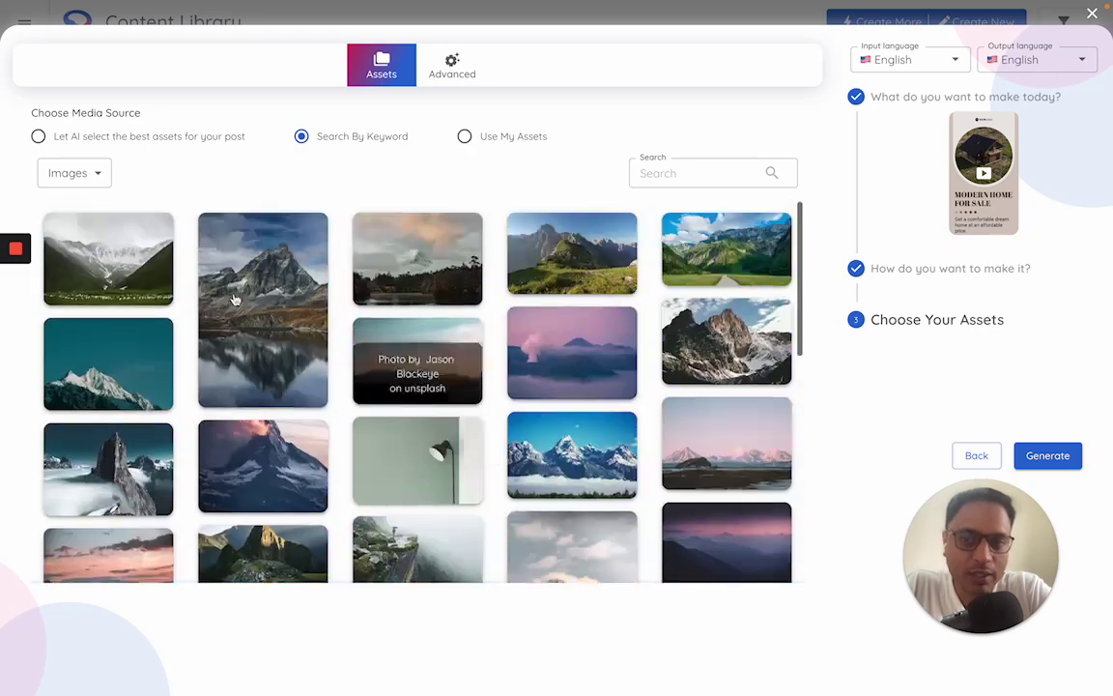
pyautogui.click(87, 173)
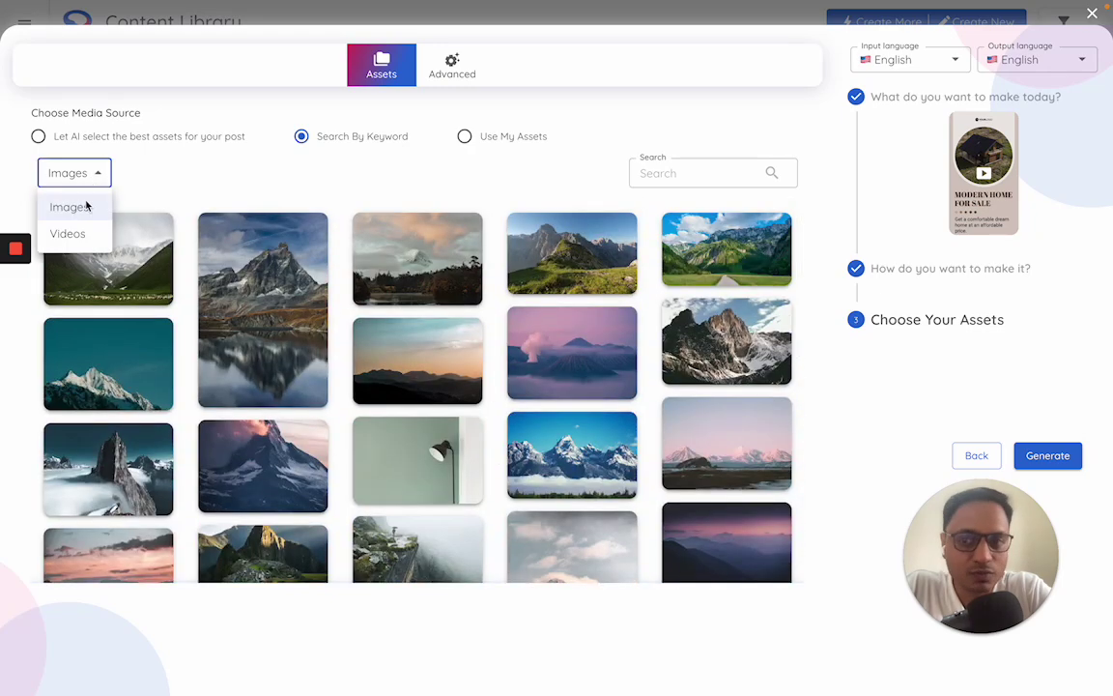
pyautogui.click(306, 145)
pyautogui.click(507, 141)
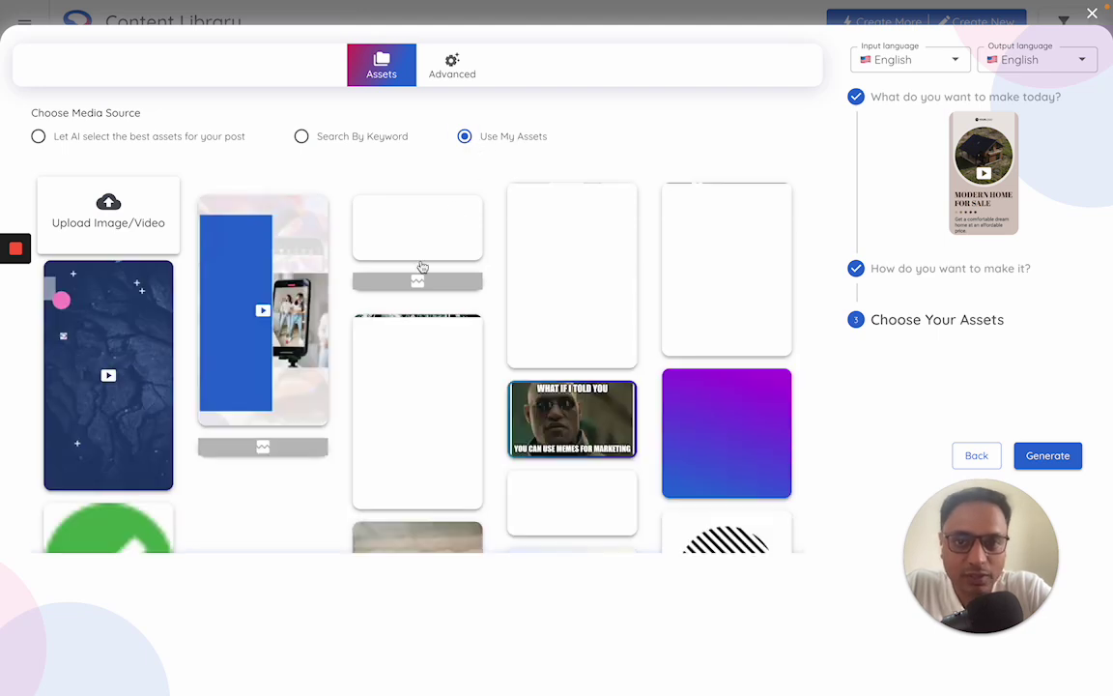
pyautogui.scroll(-3, 345, 348)
pyautogui.scroll(-4, 343, 348)
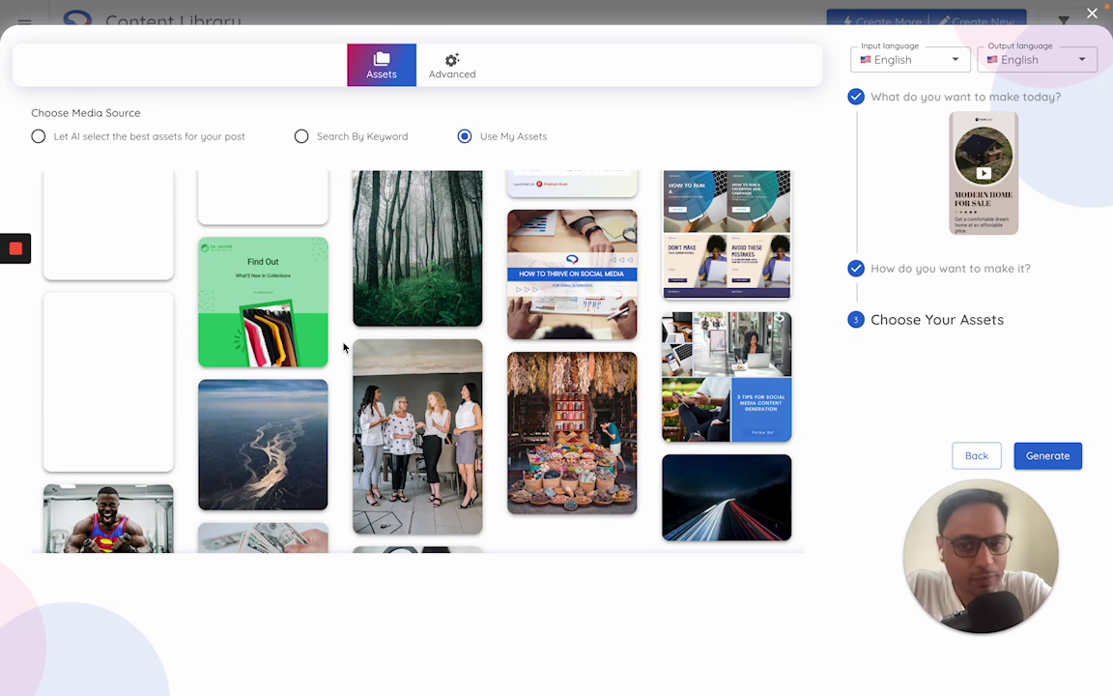
pyautogui.scroll(-3, 343, 347)
pyautogui.scroll(2, 344, 348)
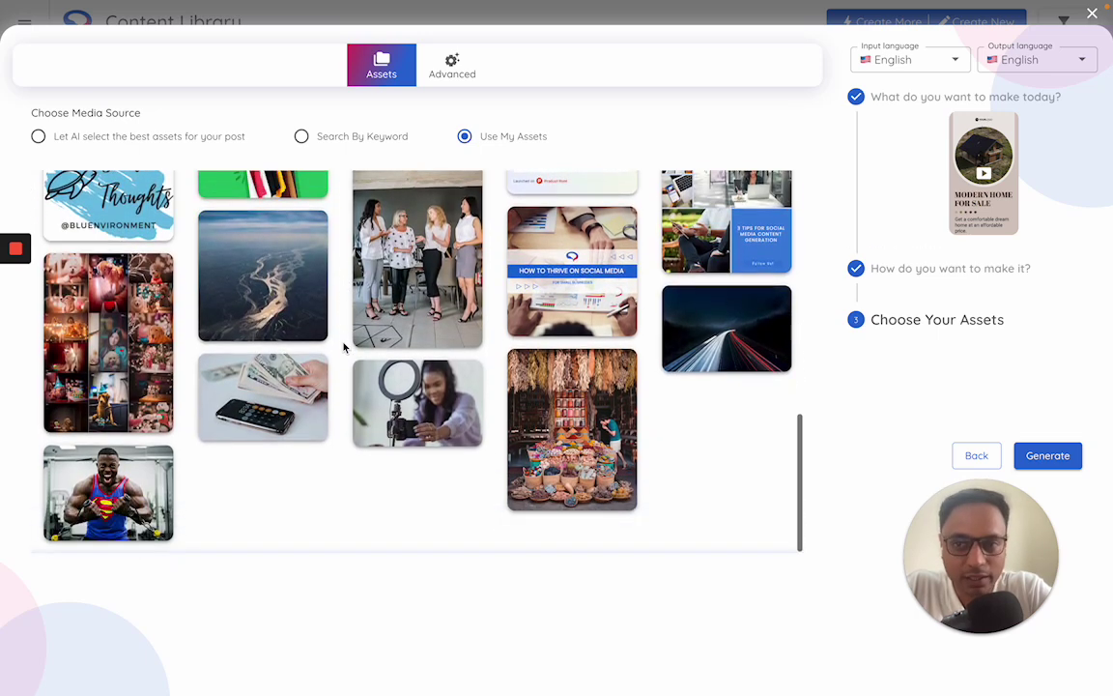
# - Let AI select the best assets for the post and generate the video
pyautogui.click(120, 138)
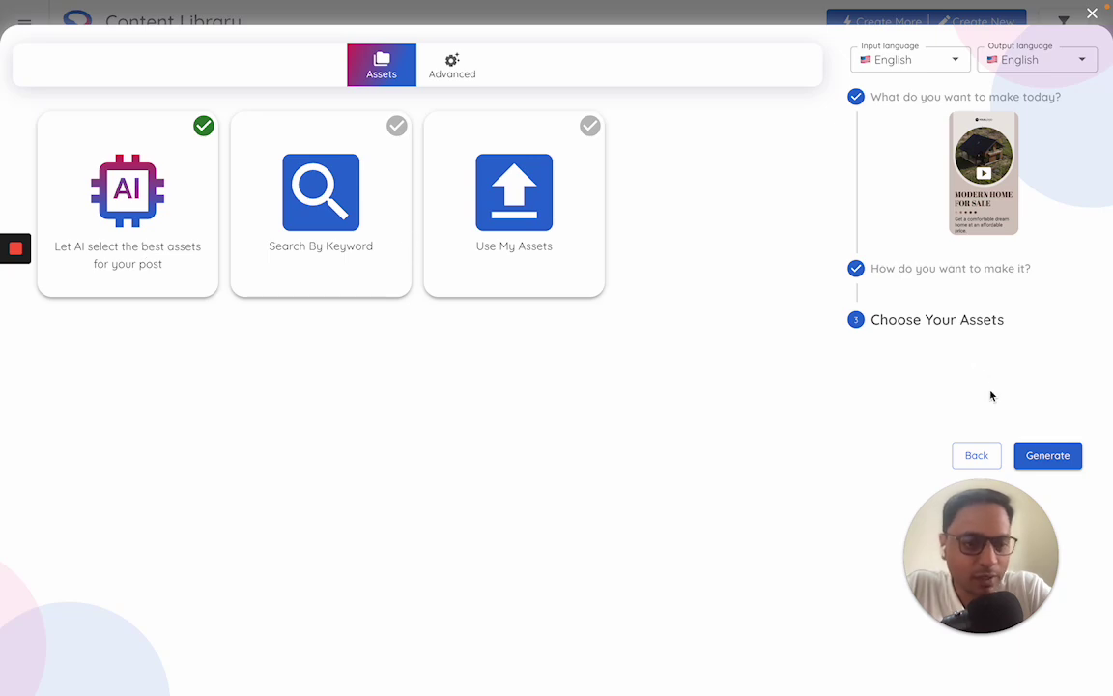
pyautogui.click(1048, 456)
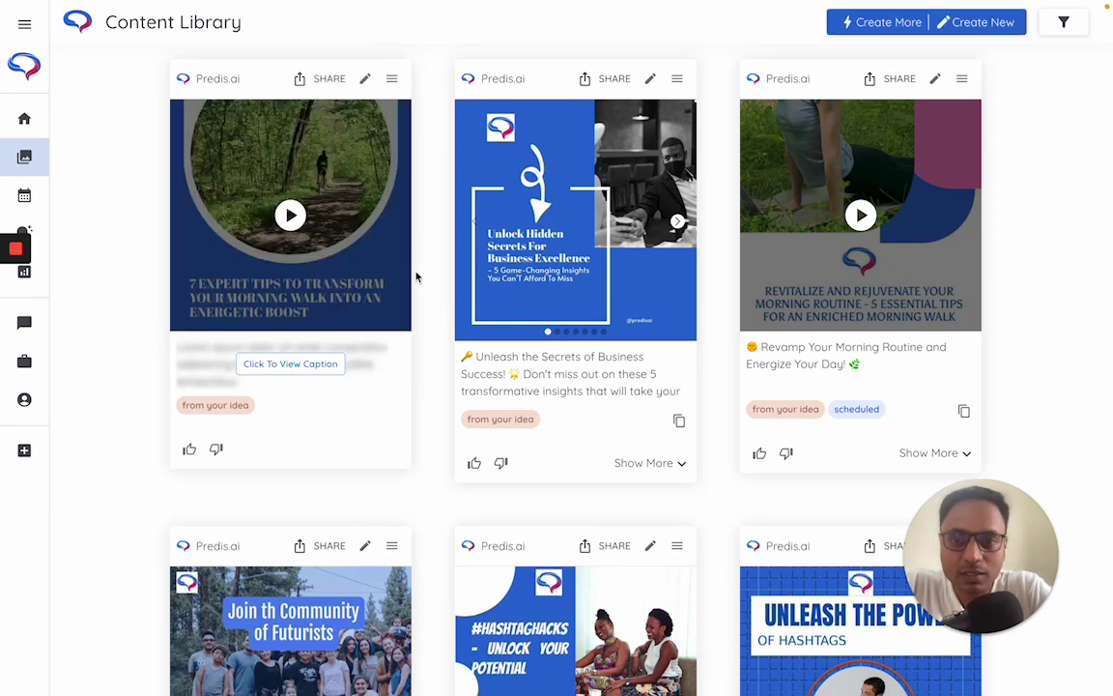
# - Reveal the caption of the newly generated morning walk video and expand it to read the text
pyautogui.click(305, 365)
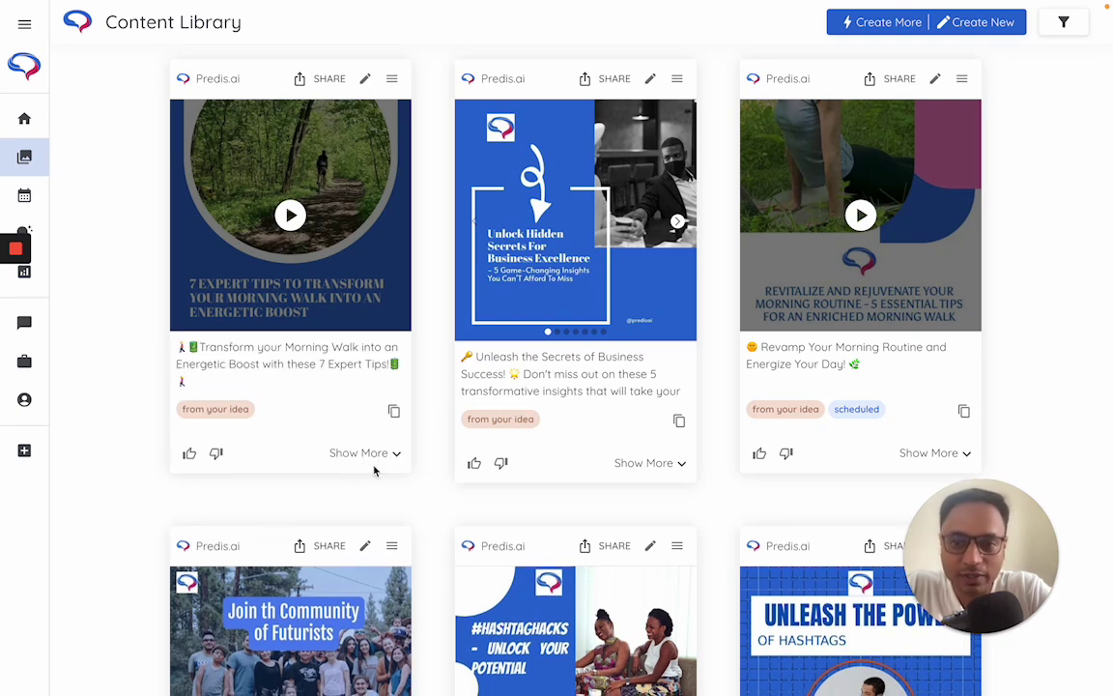
pyautogui.click(371, 456)
pyautogui.scroll(-3, 339, 440)
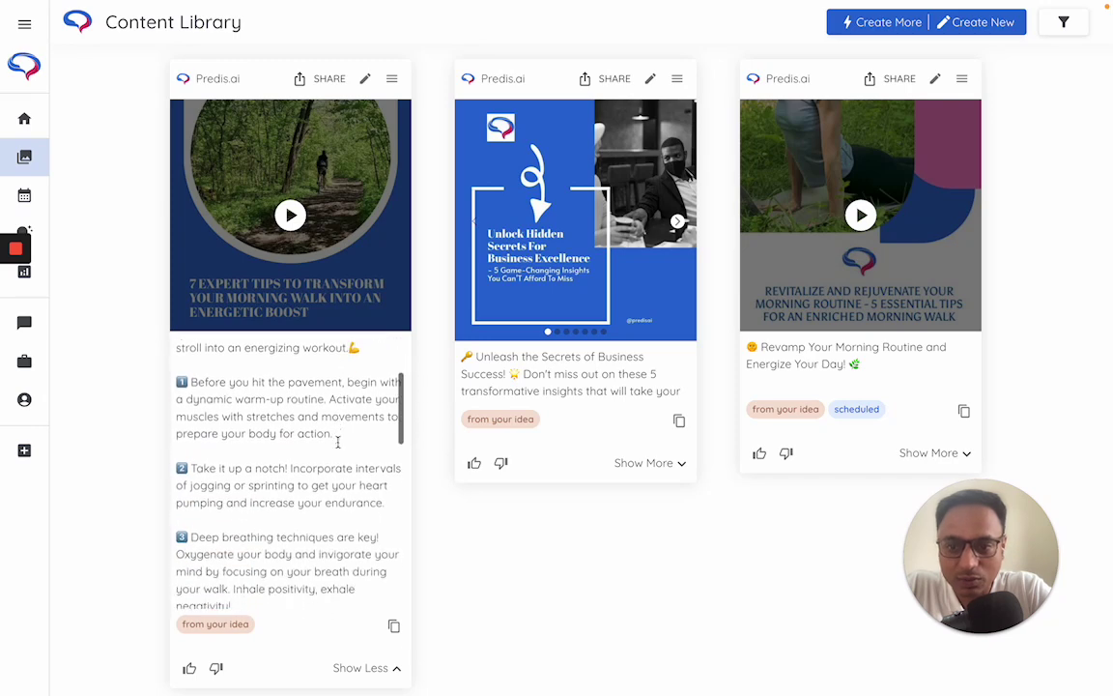
pyautogui.scroll(3, 335, 439)
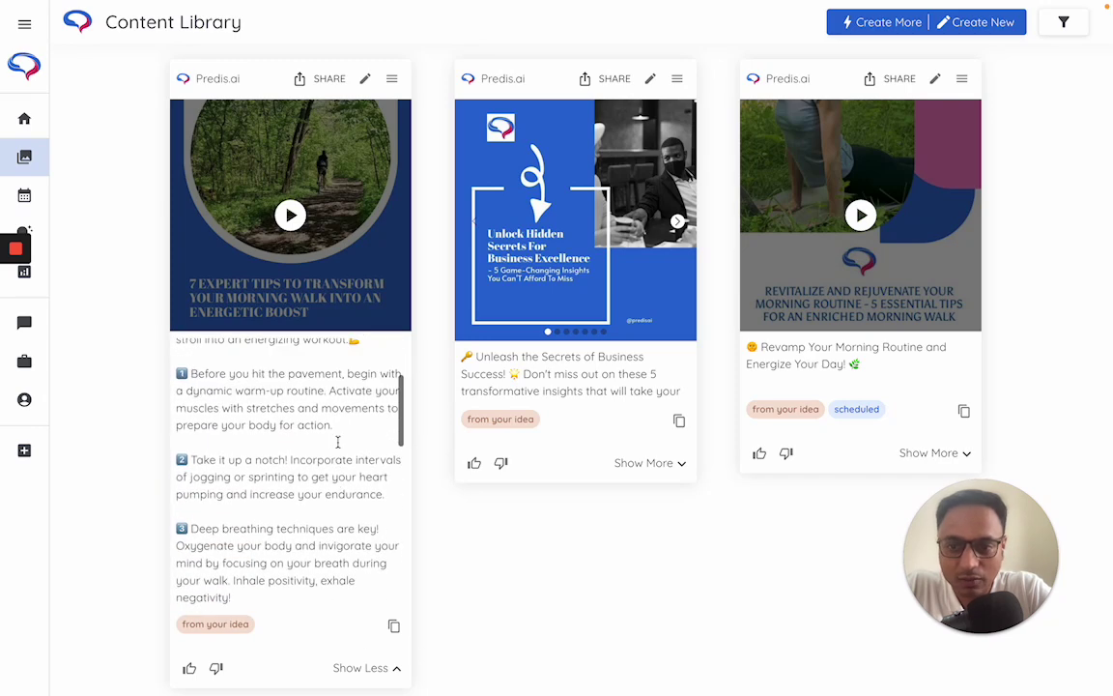
# - Open the generated morning walk video in the post editor, dismiss its preview, look over the scenes, and display its captions
pyautogui.click(294, 224)
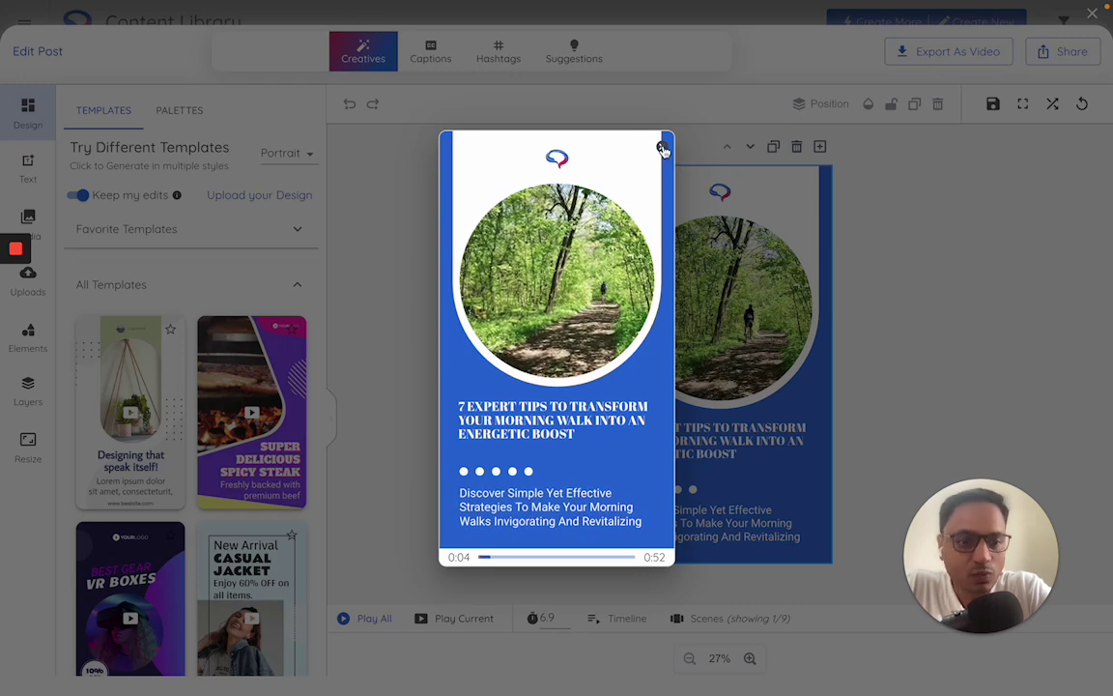
pyautogui.click(661, 148)
pyautogui.scroll(-2, 547, 346)
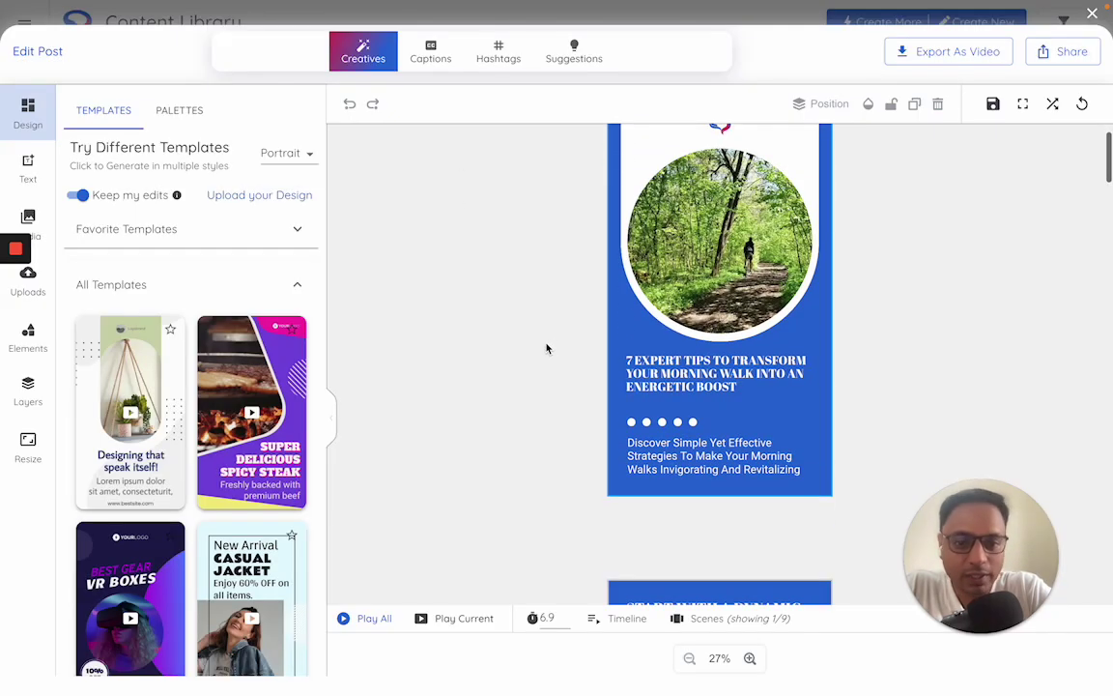
pyautogui.scroll(2, 546, 345)
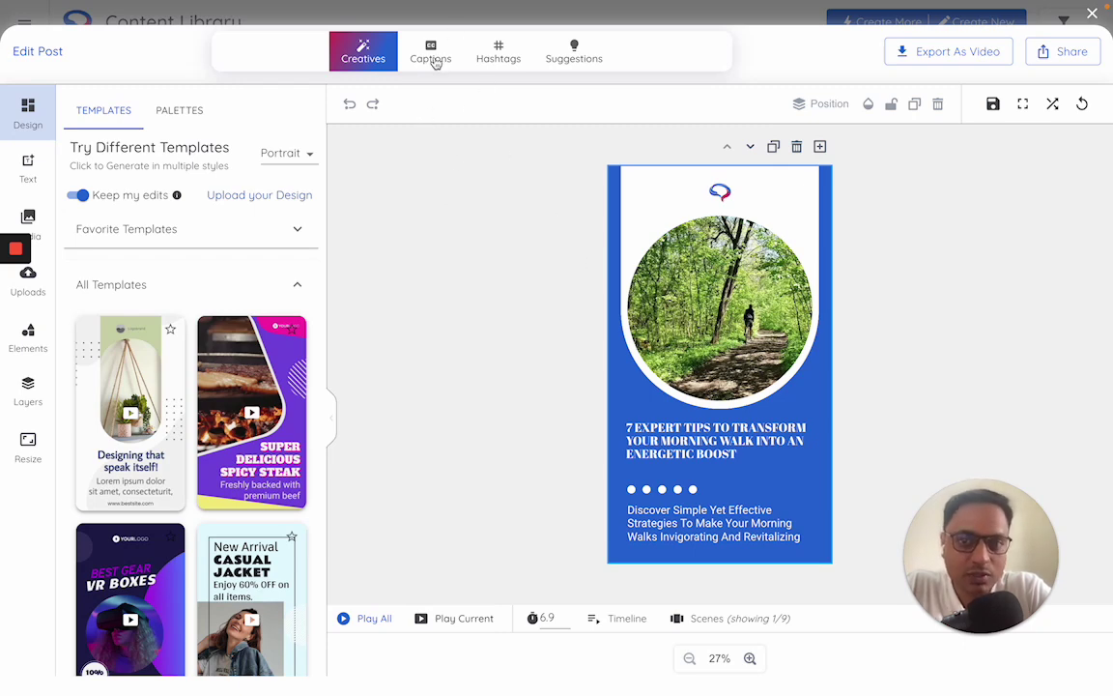
pyautogui.click(430, 53)
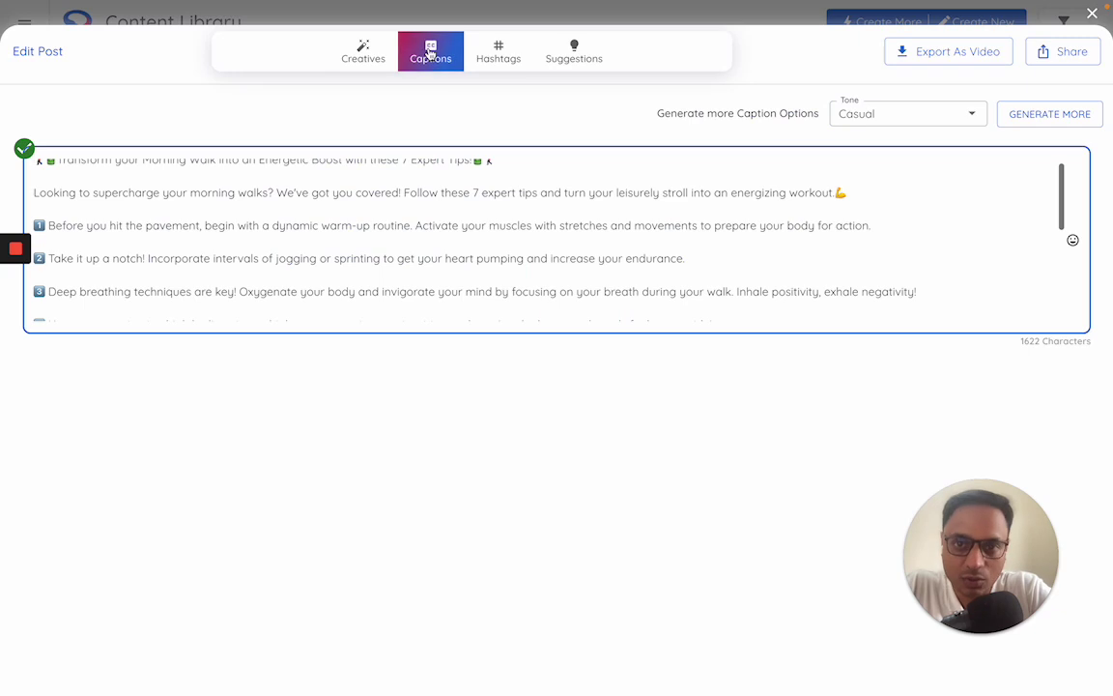
# - Look through the tone options for generating more captions and close the list without choosing one
pyautogui.click(534, 227)
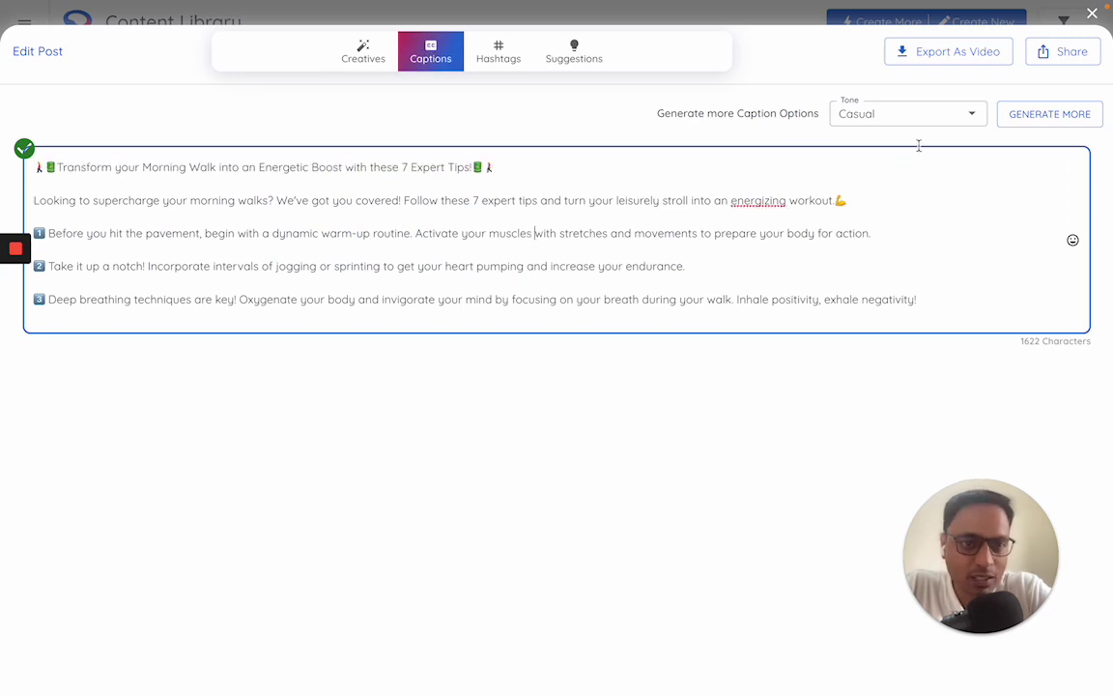
pyautogui.click(946, 114)
pyautogui.click(970, 114)
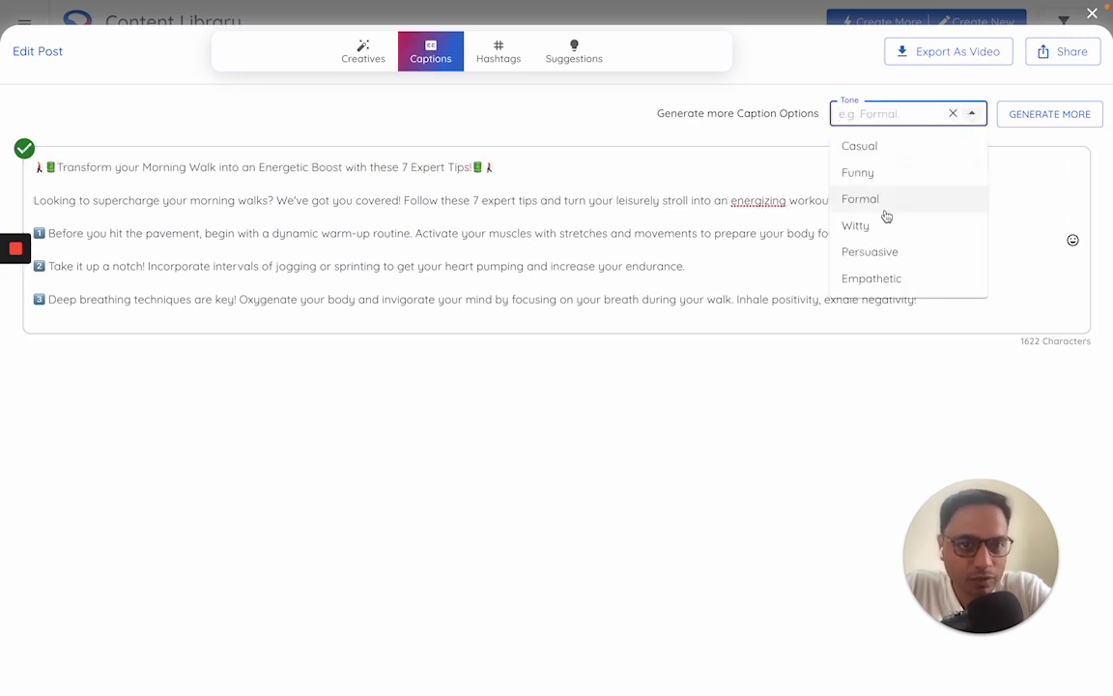
pyautogui.click(609, 127)
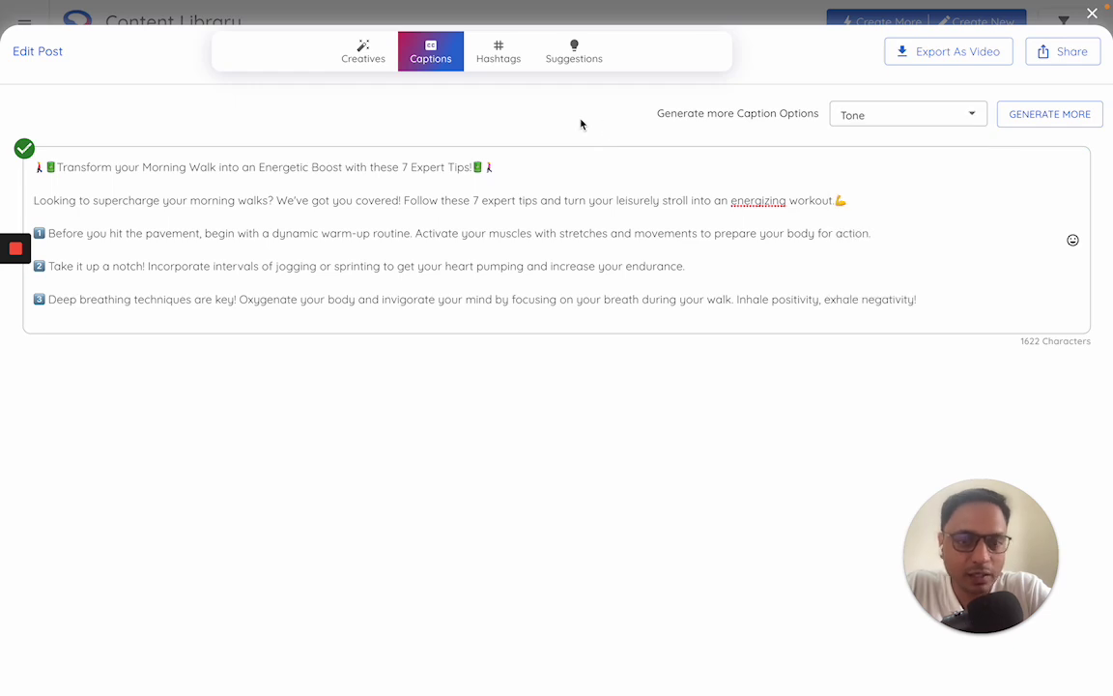
# - Show the caption-based hashtag suggestions for the post and sort them by reach
pyautogui.click(499, 60)
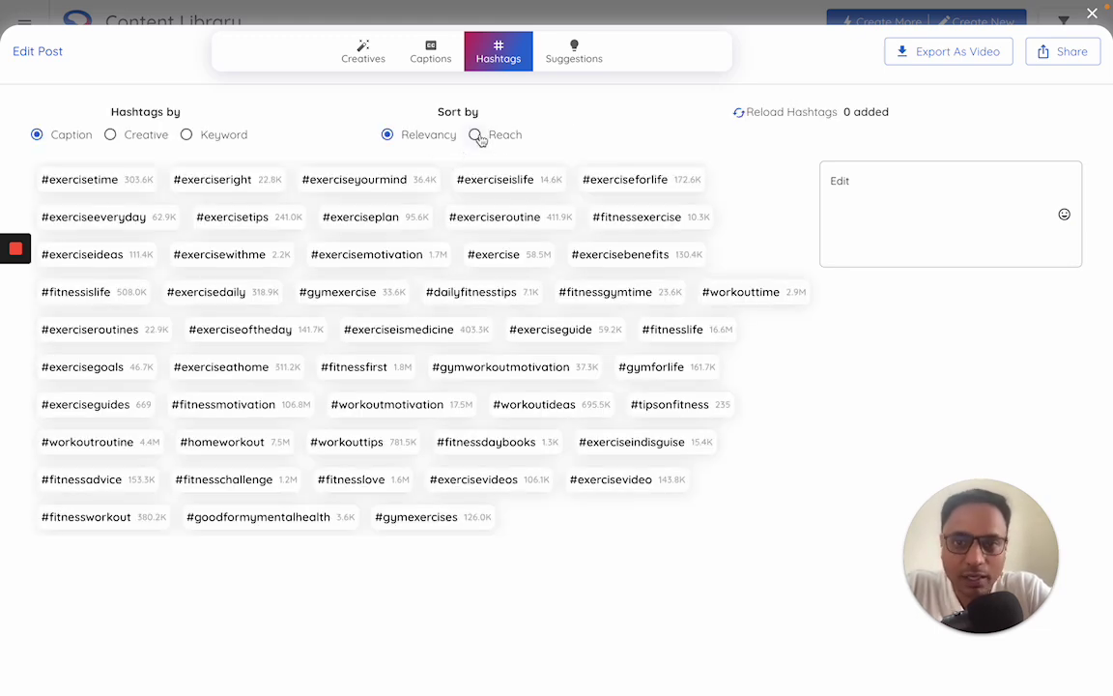
pyautogui.click(492, 138)
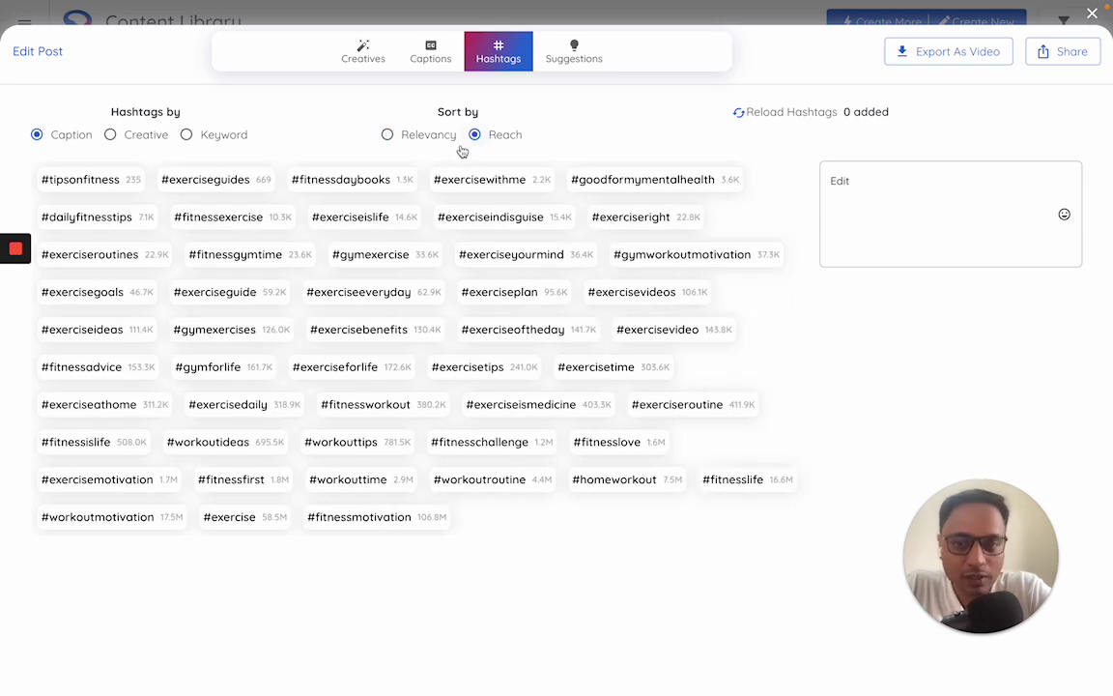
pyautogui.click(387, 134)
pyautogui.click(475, 138)
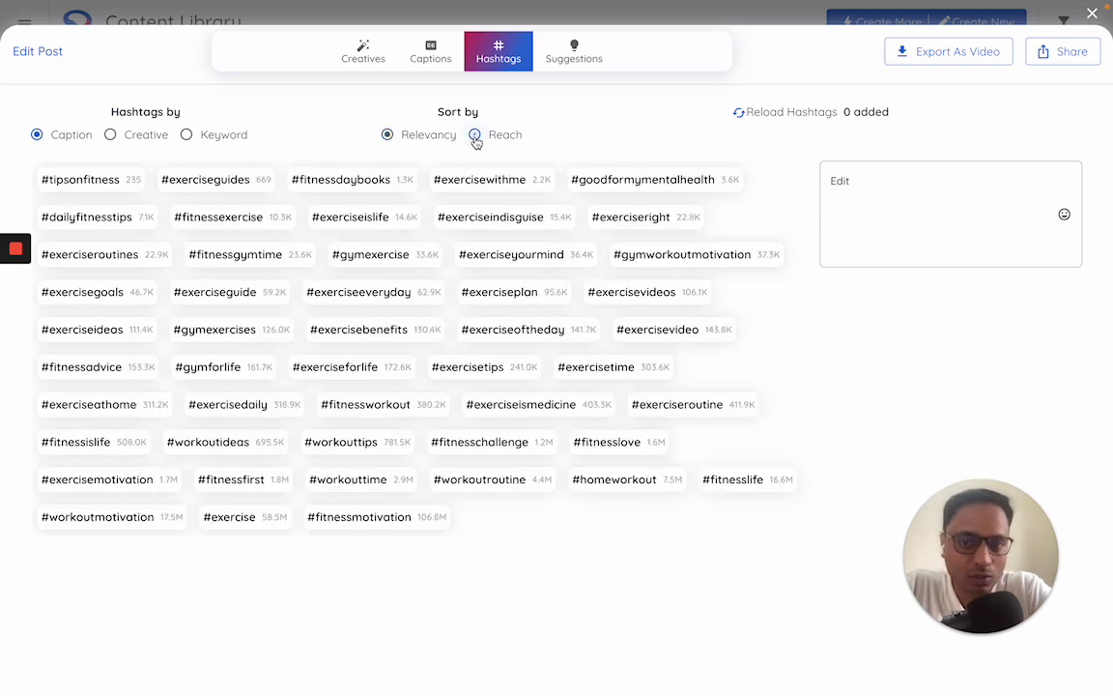
# - Add the hashtags #fitnessdaybooks, #exercisewithme, #exerciseislife, #exerciseindisguise, #gymexercise and #exerciseyourmind to the post
pyautogui.click(352, 180)
pyautogui.click(479, 180)
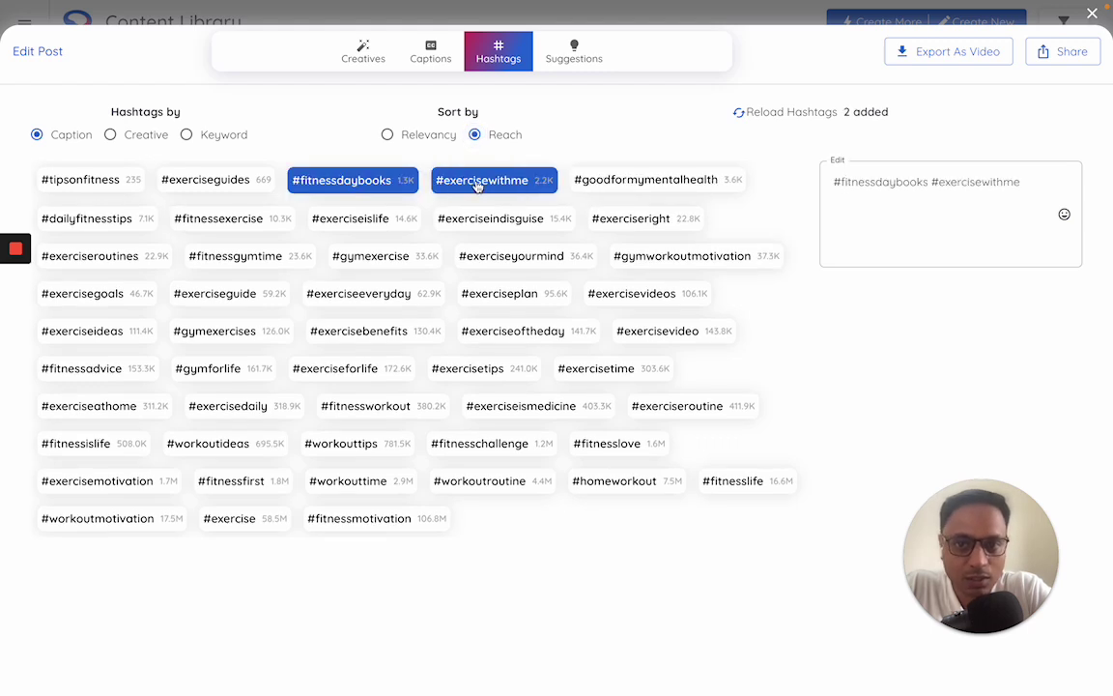
pyautogui.click(385, 220)
pyautogui.click(496, 218)
pyautogui.click(400, 257)
pyautogui.click(502, 258)
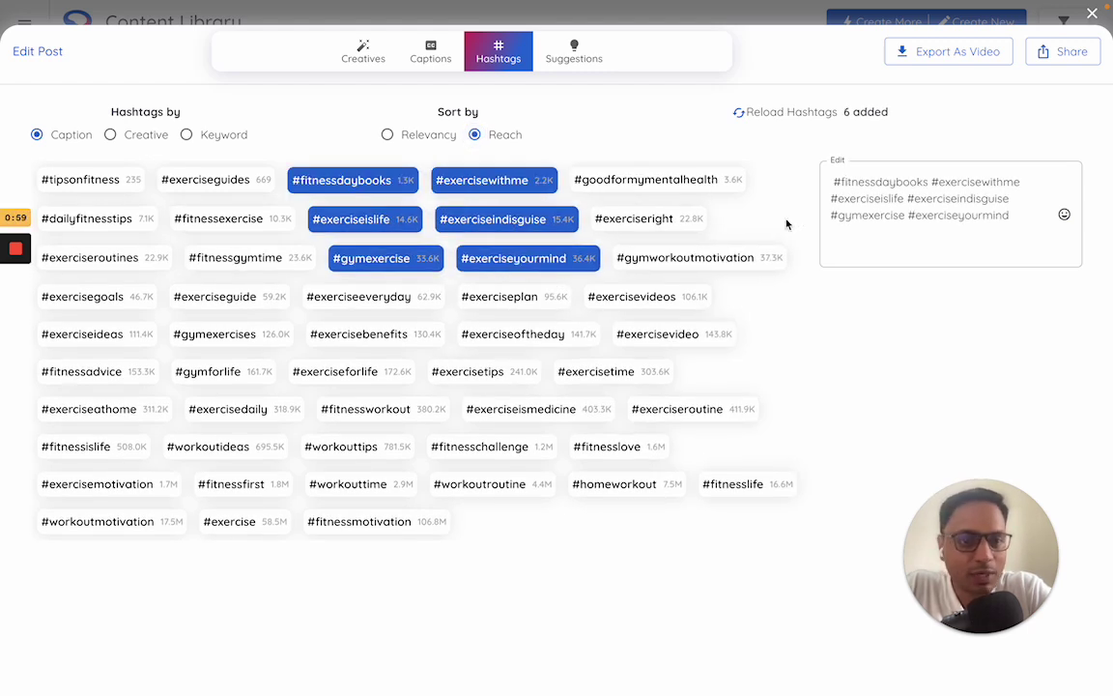
# - Review the post's engagement suggestions on creative appeal, posting hour, caption length and number of hashtags
pyautogui.click(575, 62)
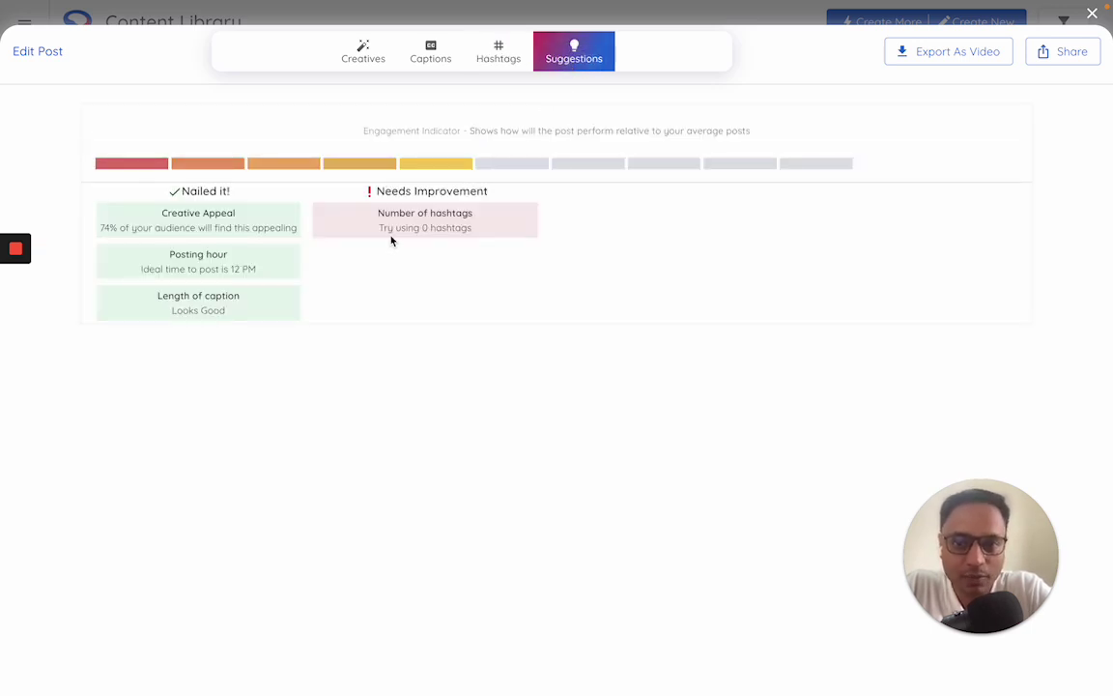
pyautogui.moveTo(380, 236); pyautogui.dragTo(497, 237)
pyautogui.click(375, 284)
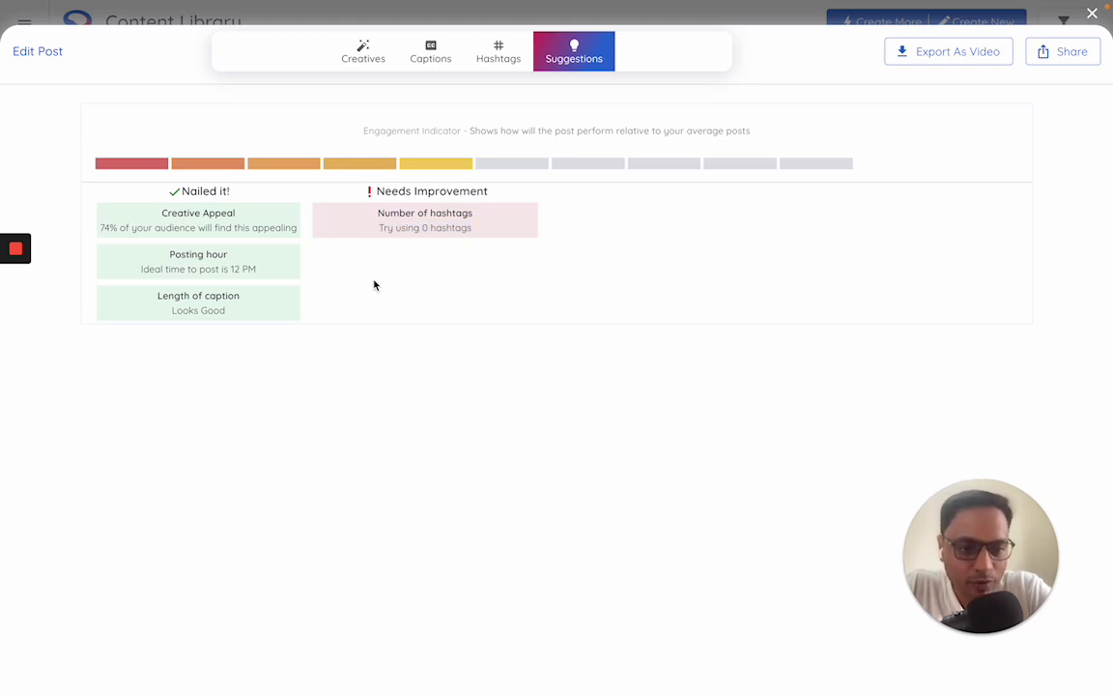
pyautogui.moveTo(165, 261); pyautogui.dragTo(276, 264)
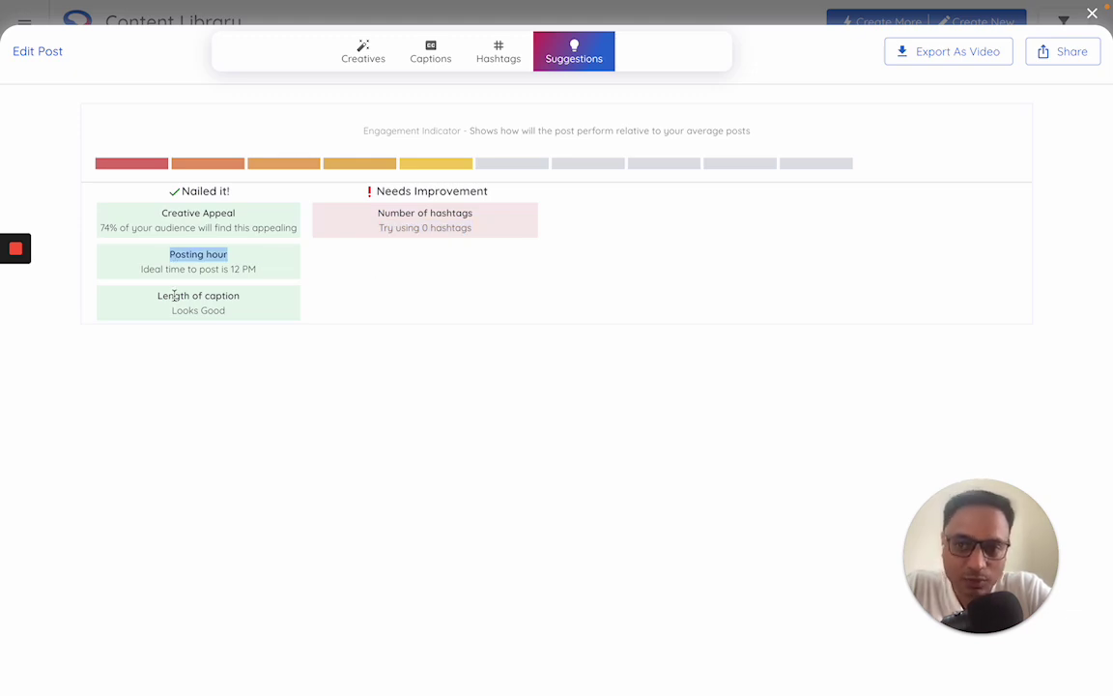
pyautogui.moveTo(162, 298); pyautogui.dragTo(260, 304)
pyautogui.moveTo(163, 200); pyautogui.dragTo(283, 226)
pyautogui.moveTo(373, 211); pyautogui.dragTo(513, 224)
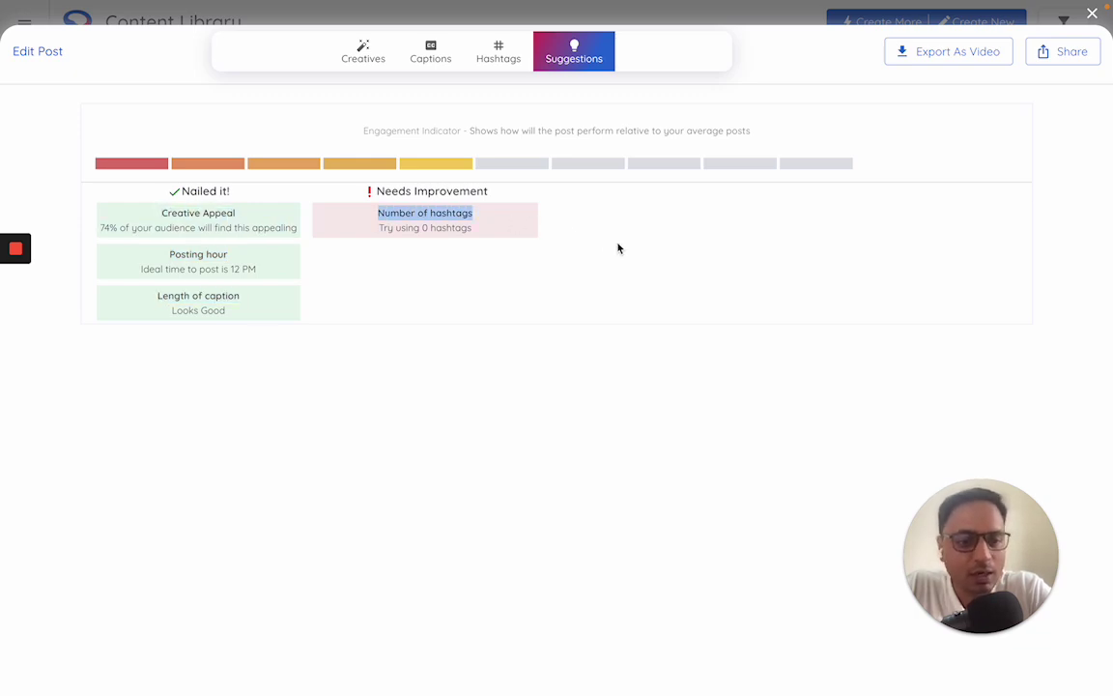
# - Open the sharing preview of the post and exclude Twitter and LinkedIn from the platforms to publish on
pyautogui.click(1062, 57)
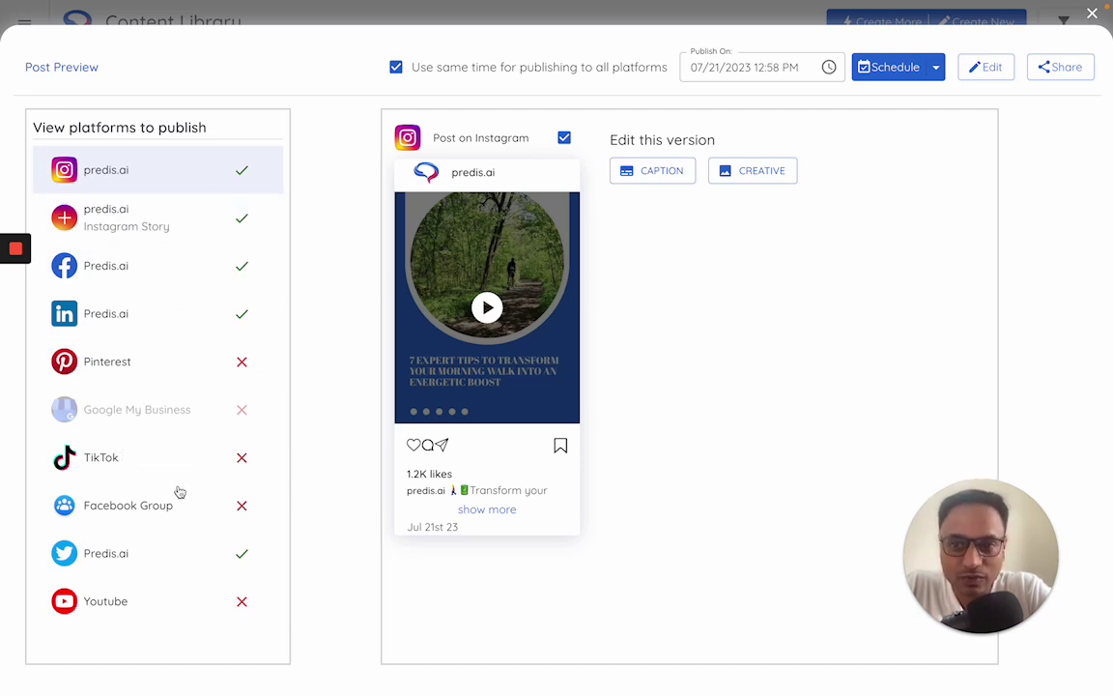
pyautogui.click(170, 551)
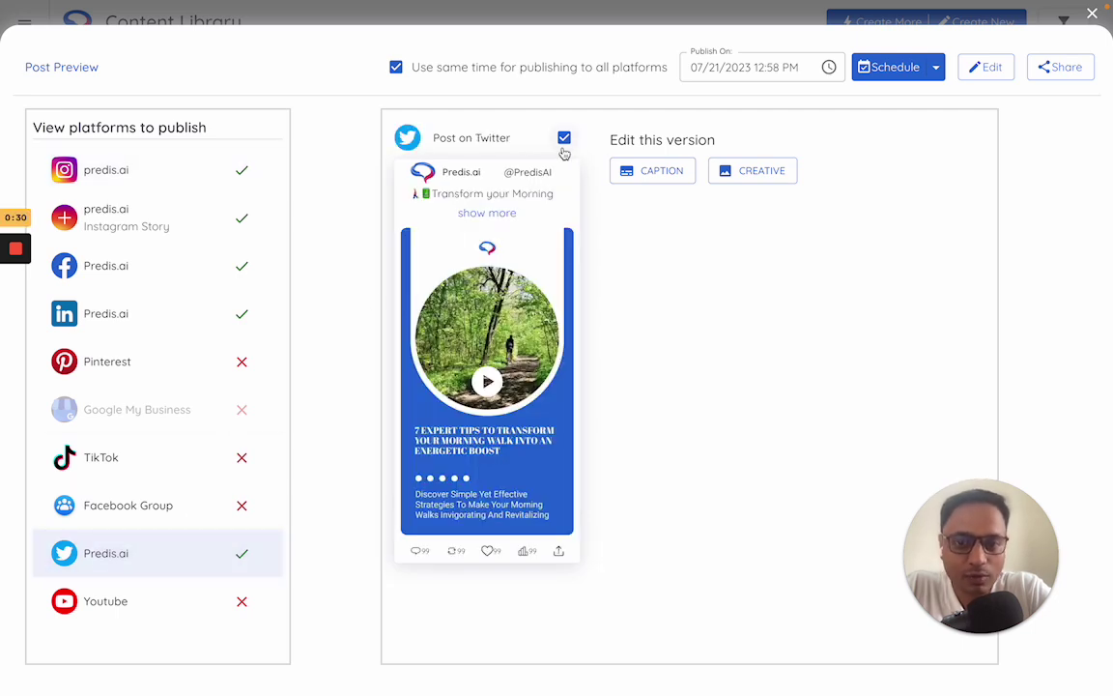
pyautogui.click(564, 140)
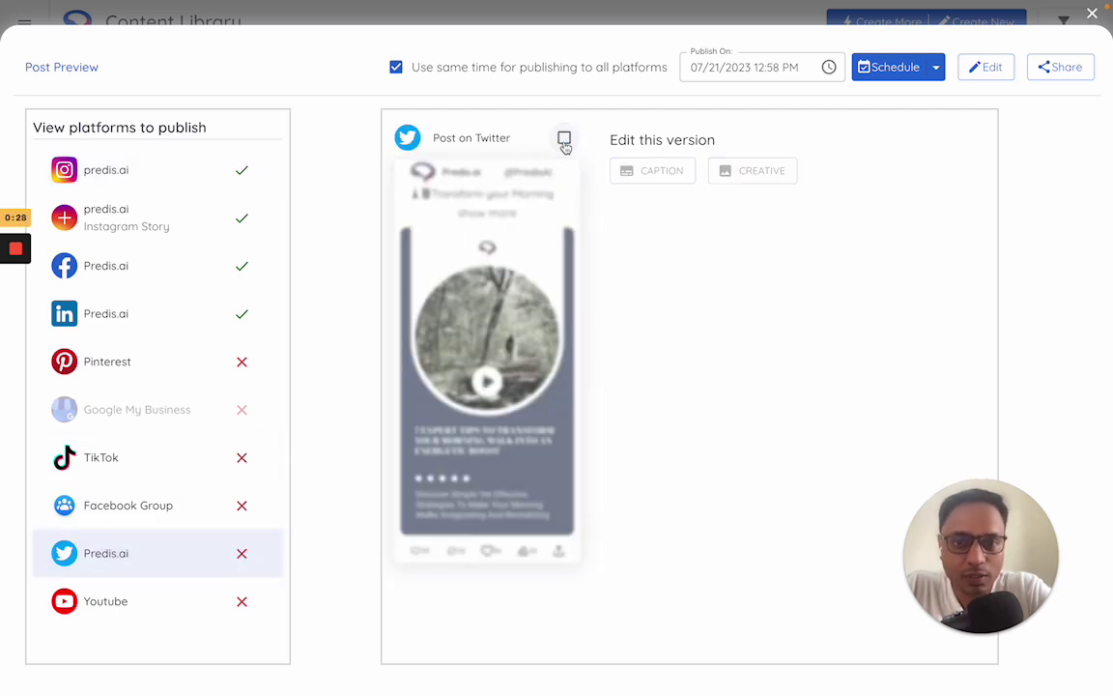
pyautogui.click(188, 311)
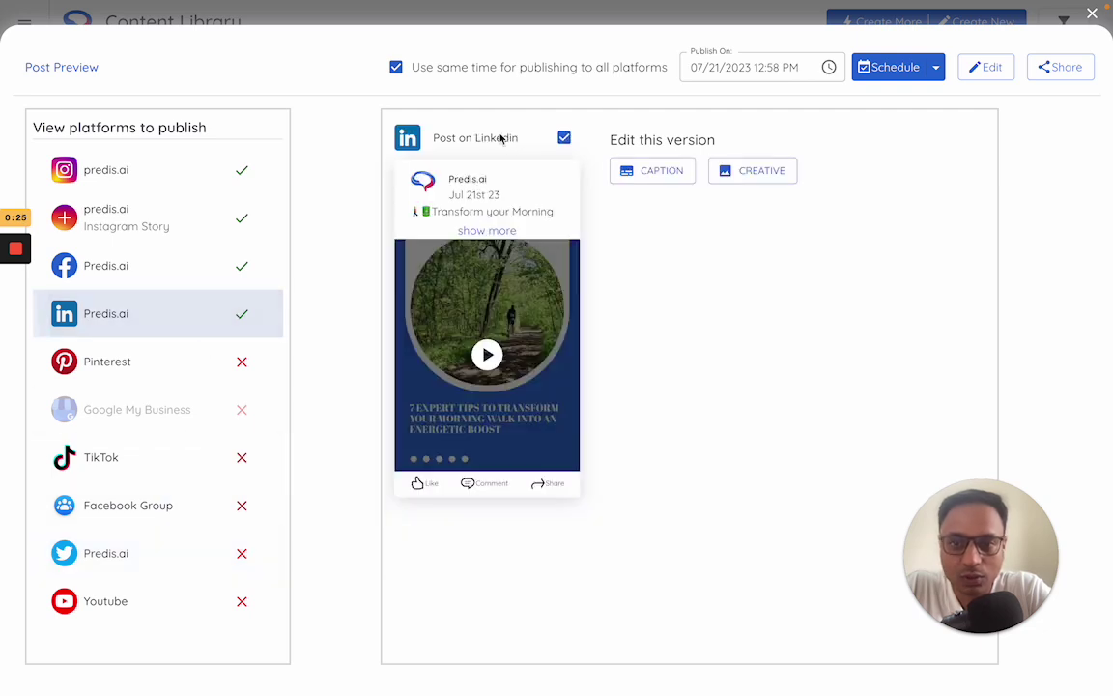
pyautogui.click(564, 138)
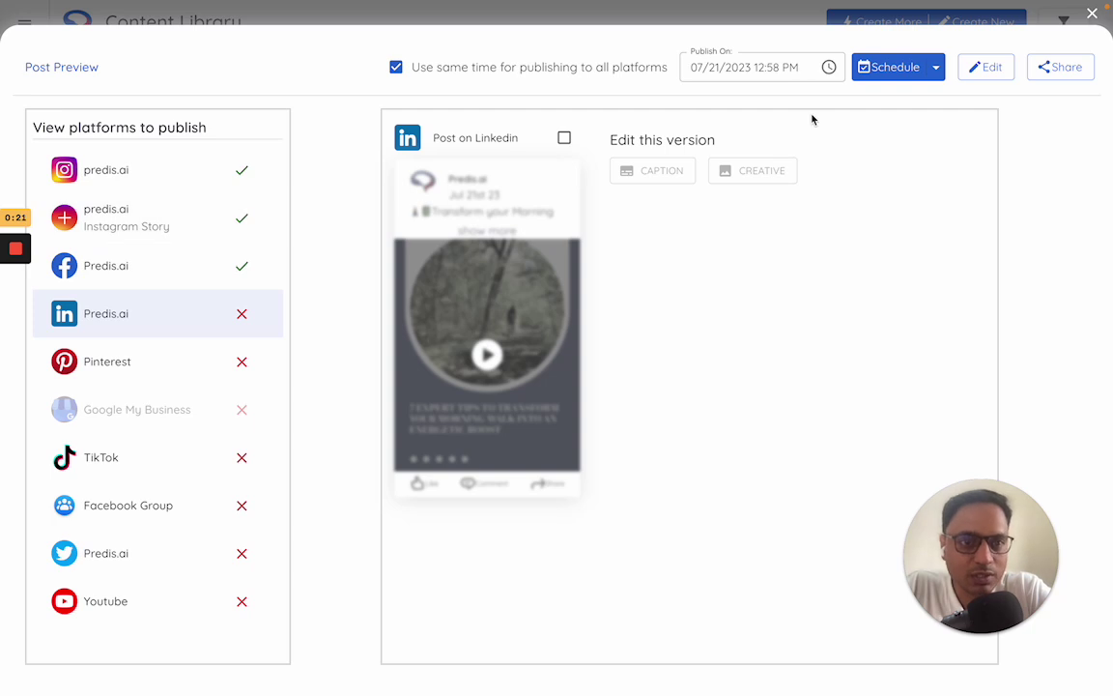
# - Set the post's publishing date to July 22, 2023, keeping the time at 12:58 PM
pyautogui.click(773, 68)
pyautogui.click(837, 357)
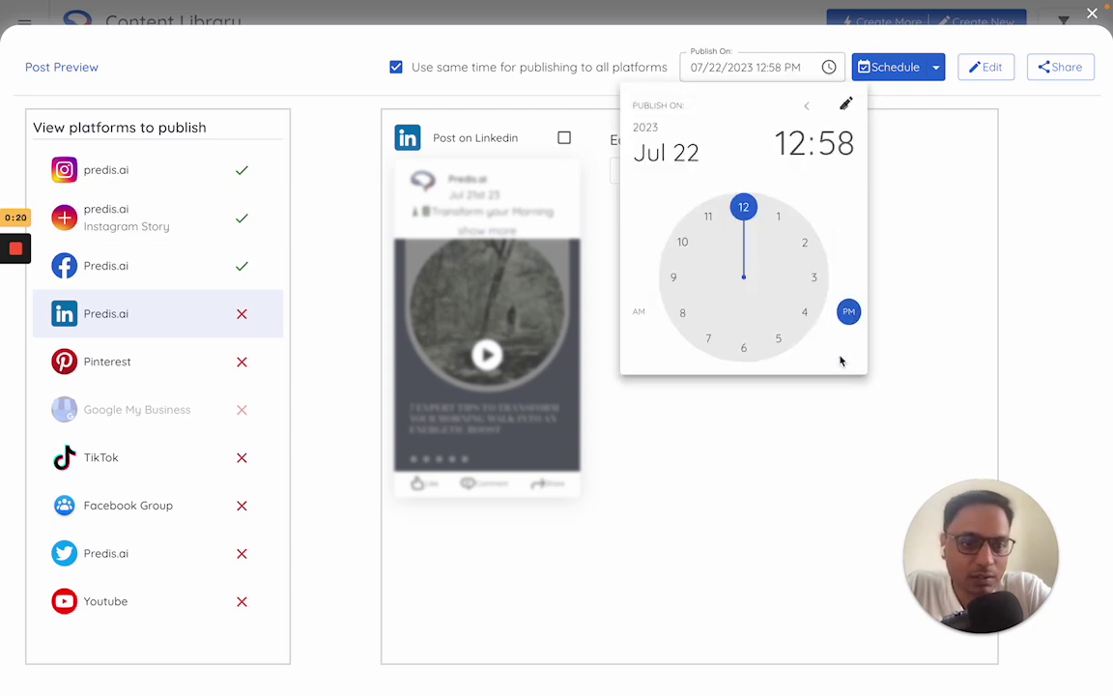
pyautogui.click(912, 252)
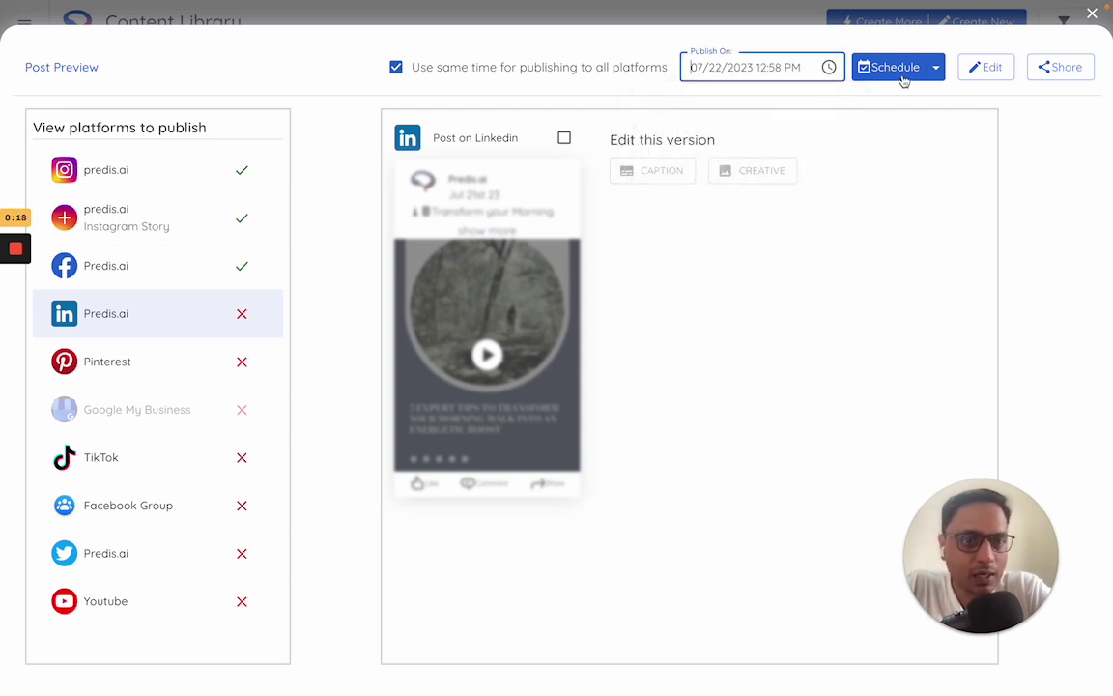
# - Check the alternatives to scheduling, dismiss them, and schedule the post for publishing
pyautogui.click(937, 70)
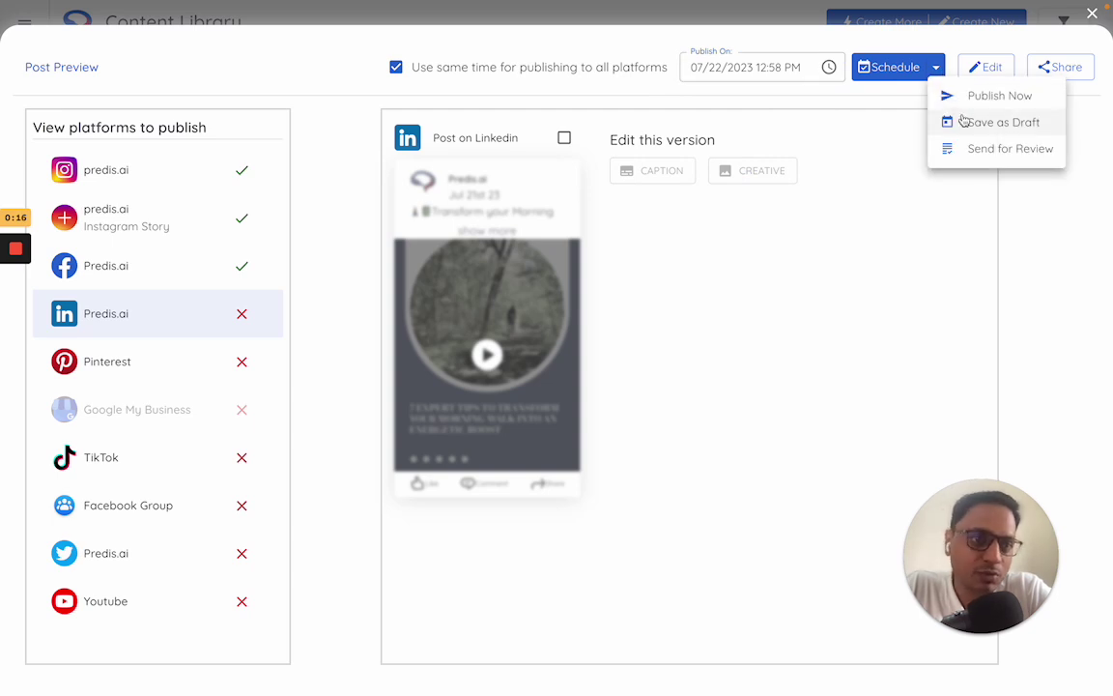
pyautogui.click(904, 149)
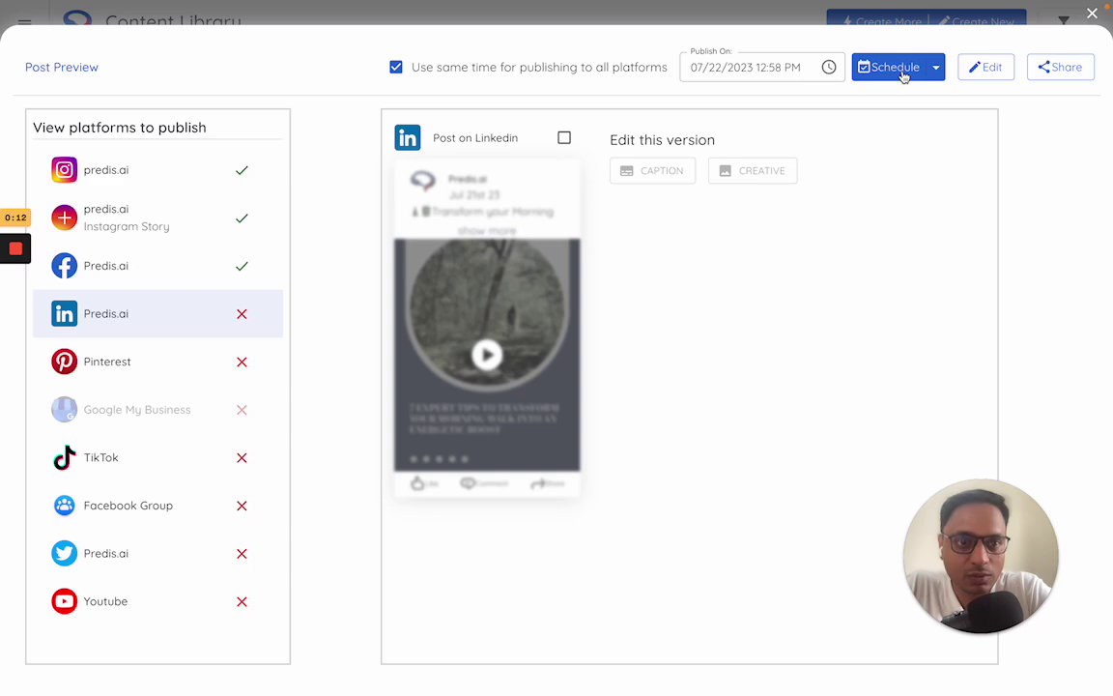
pyautogui.click(903, 75)
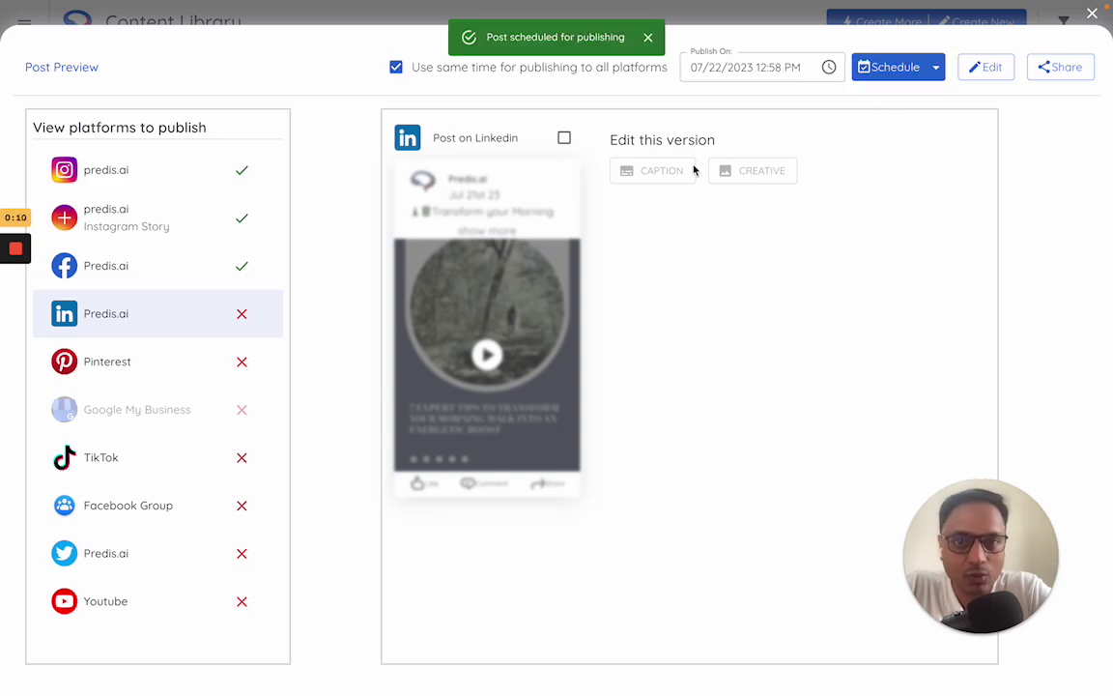